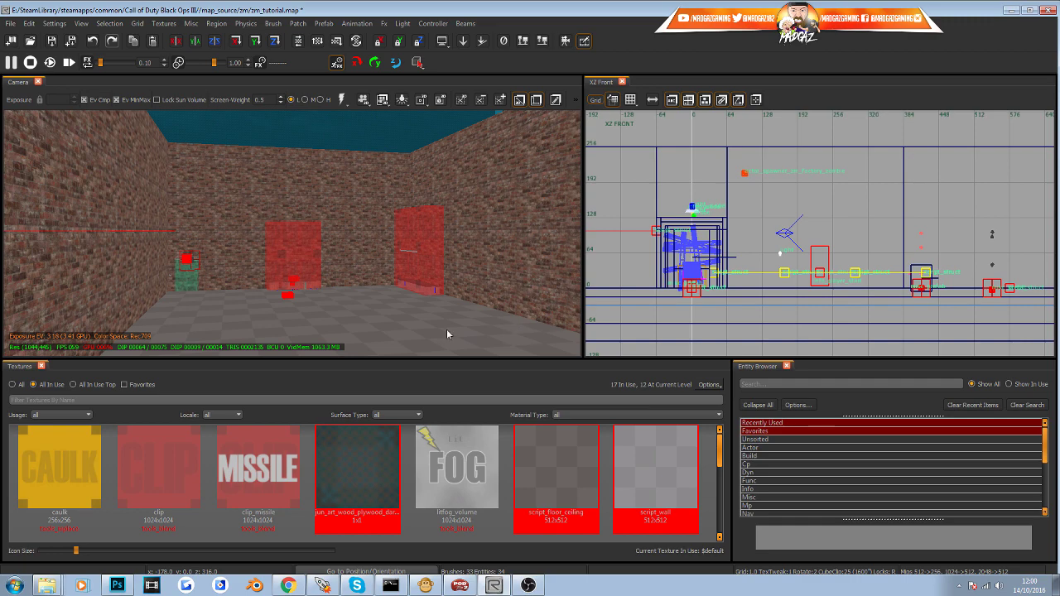
Delete the large brick wall brush that encloses the room.
mouse_move(447, 332)
right_mouse_down()
mouse_move(571, 330)
mouse_move(464, 331)
right_mouse_up()
mouse_move(364, 331)
right_mouse_down()
mouse_move(348, 331)
mouse_move(348, 347)
mouse_move(337, 311)
mouse_move(337, 335)
mouse_move(306, 322)
mouse_move(418, 327)
mouse_move(248, 323)
mouse_move(282, 310)
mouse_move(249, 319)
mouse_move(315, 331)
mouse_move(265, 328)
mouse_move(307, 344)
mouse_move(281, 319)
mouse_move(294, 319)
mouse_move(311, 327)
mouse_move(207, 319)
mouse_move(249, 322)
mouse_move(407, 246)
right_mouse_up()
left_click(380, 220)
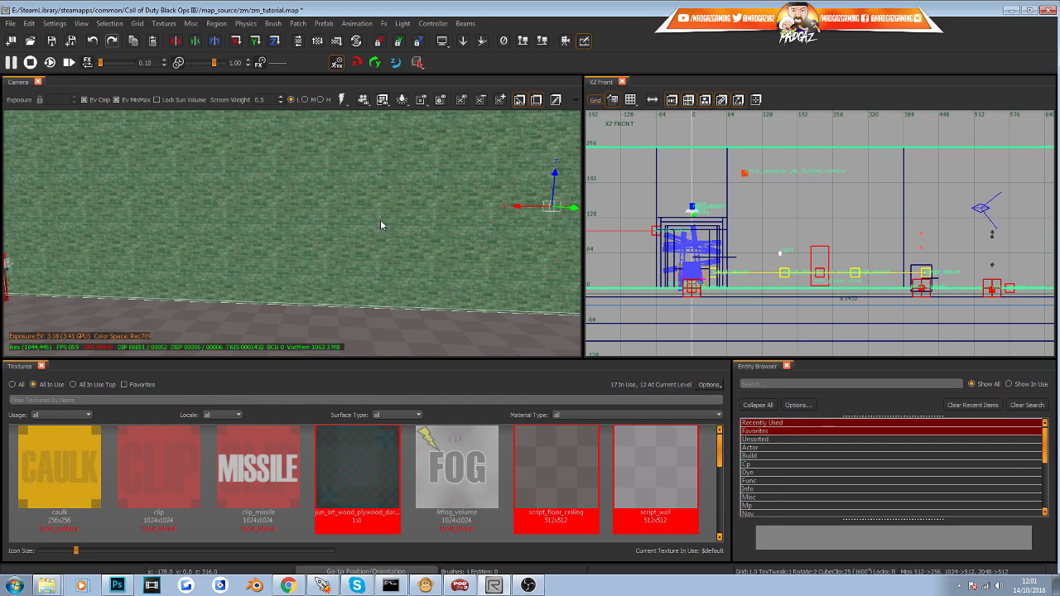
key("BackSpace")
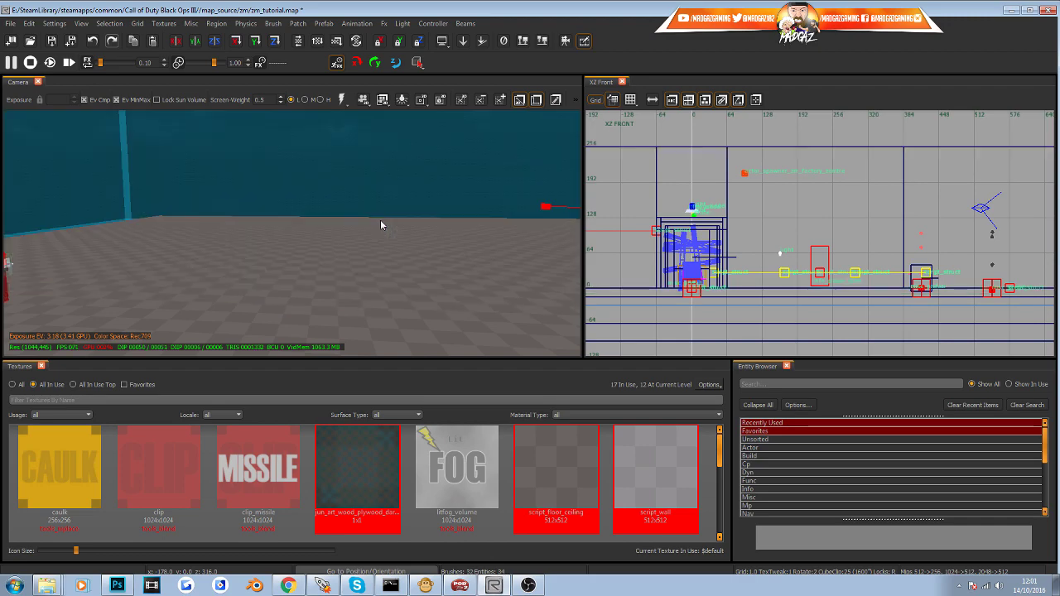
mouse_move(380, 220)
right_mouse_down()
mouse_move(124, 222)
mouse_move(380, 220)
right_mouse_up()
Set the grid size to 8 for the 2D views.
scroll(734, 231, "up", 5)
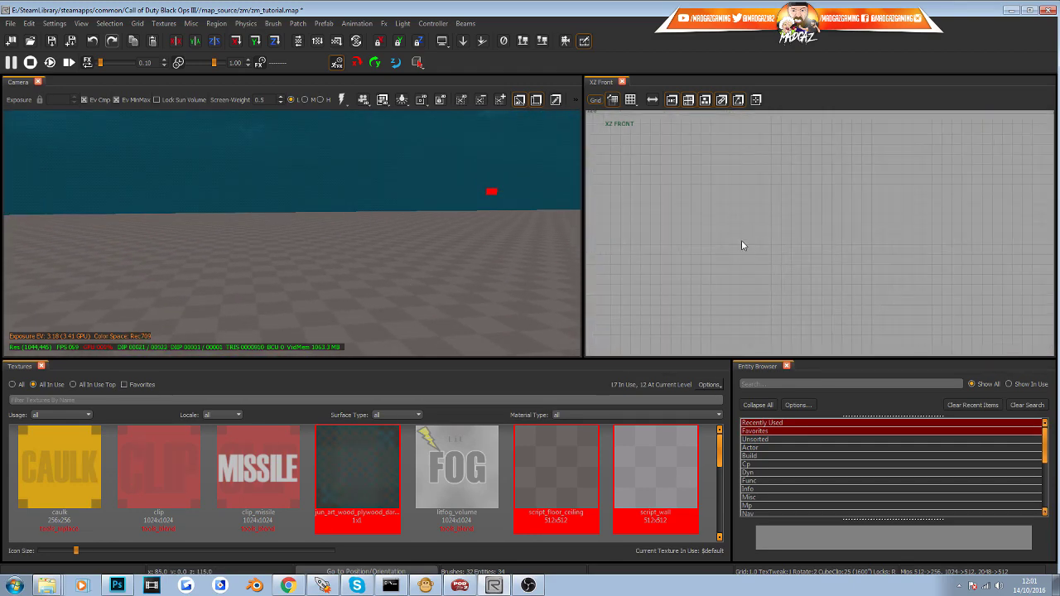
scroll(739, 241, "down", 6)
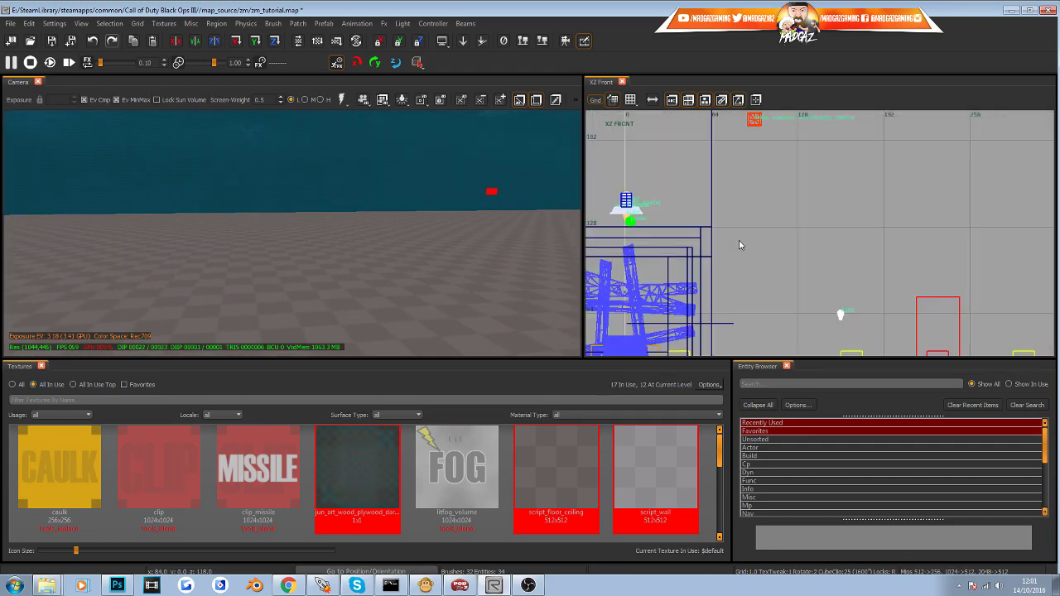
left_click(631, 100)
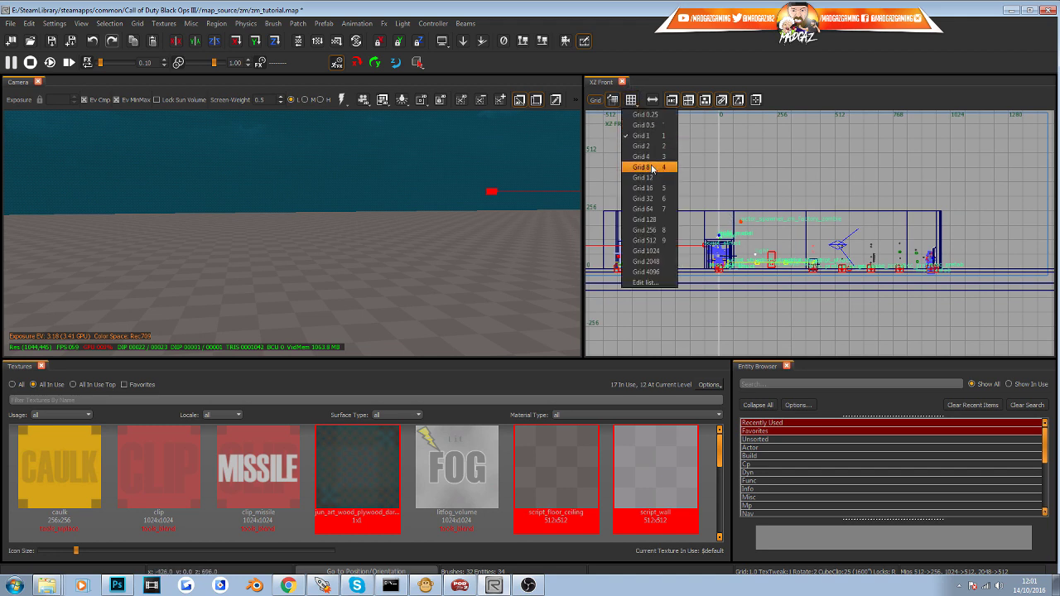
left_click(653, 168)
left_click(631, 99)
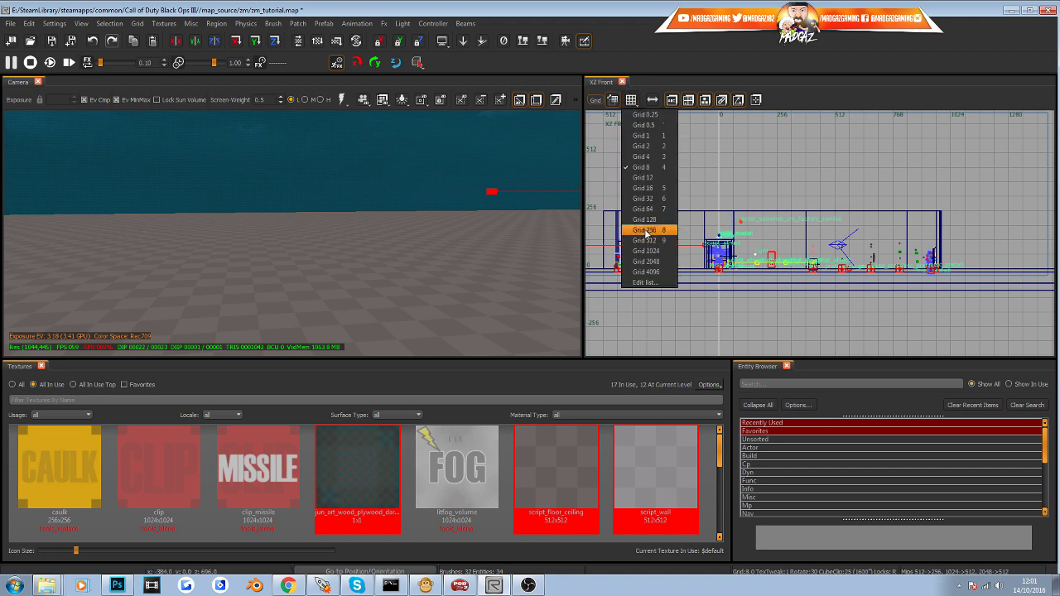
left_click(673, 168)
scroll(790, 232, "up", 6)
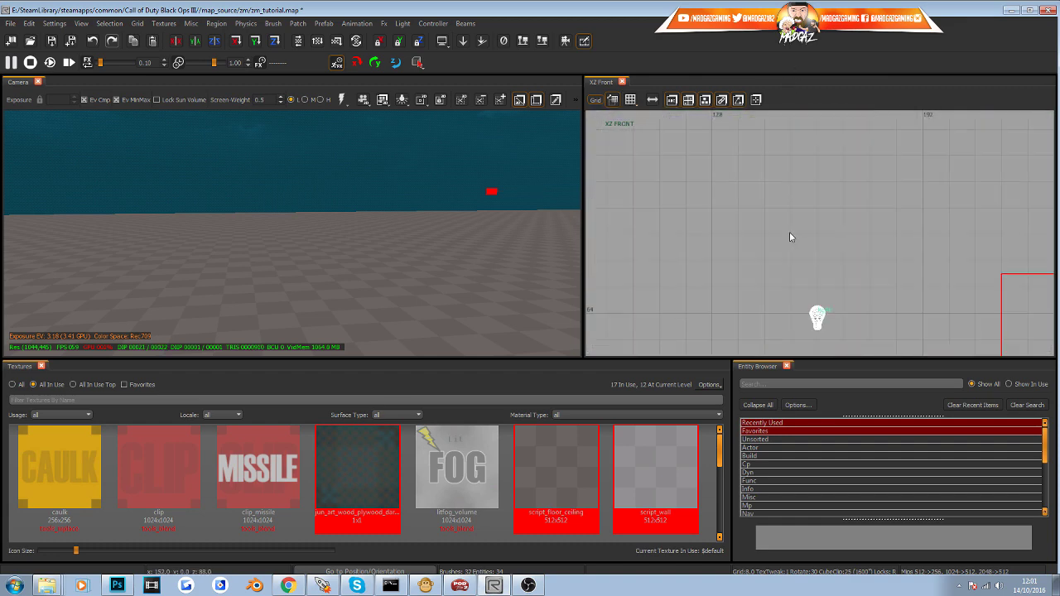
scroll(757, 203, "down", 3)
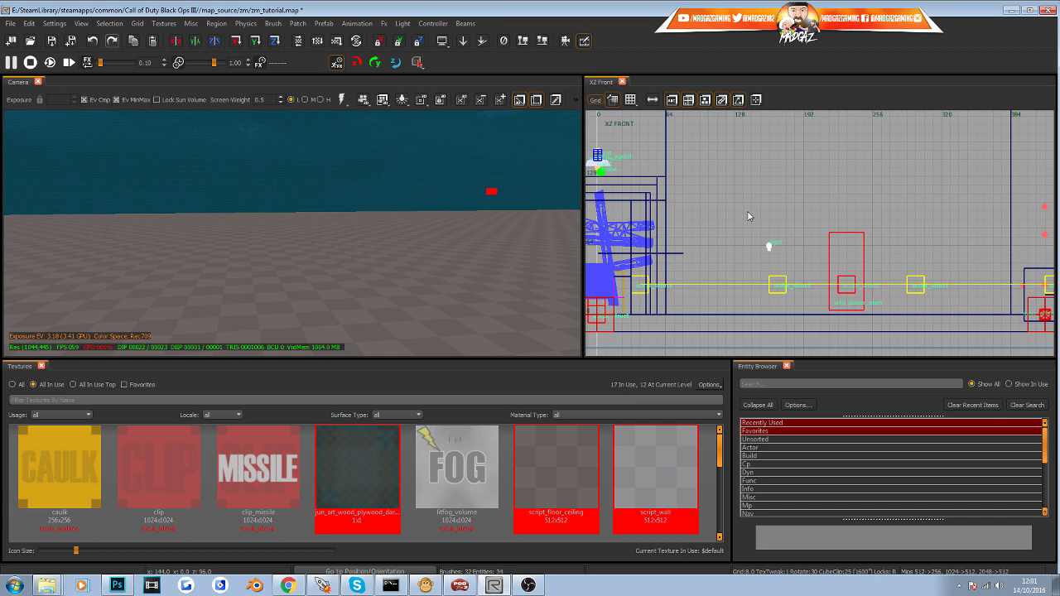
Search all textures for "brick" and make t7_brick_worn_dirty_red the current texture.
mouse_move(396, 240)
right_mouse_down()
mouse_move(414, 282)
mouse_move(431, 286)
mouse_move(447, 240)
mouse_move(395, 239)
right_mouse_up()
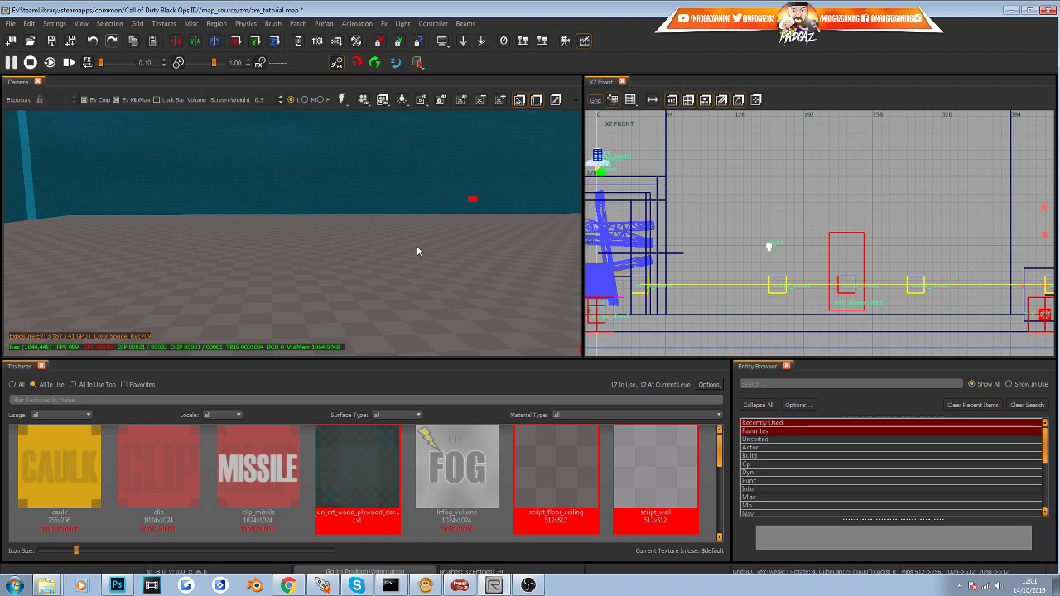
left_click(13, 387)
left_click(33, 401)
type("b")
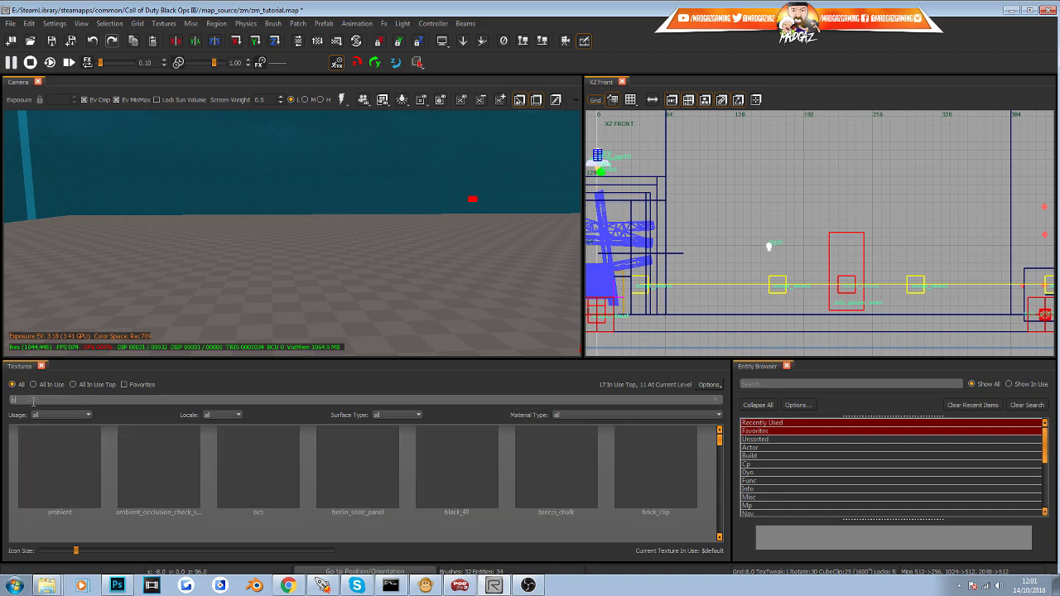
type("rick")
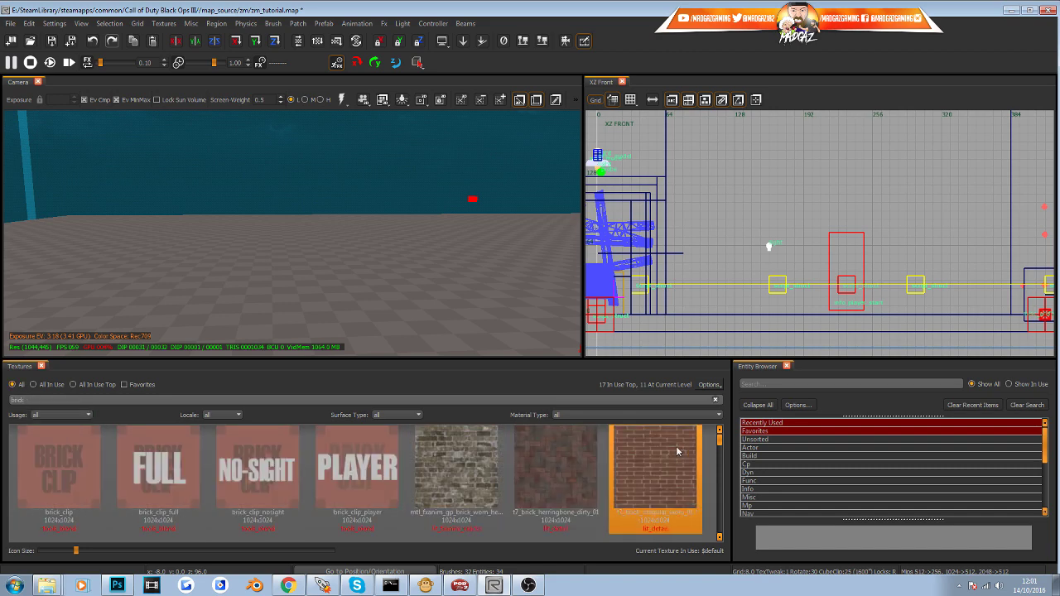
scroll(671, 464, "down", 2)
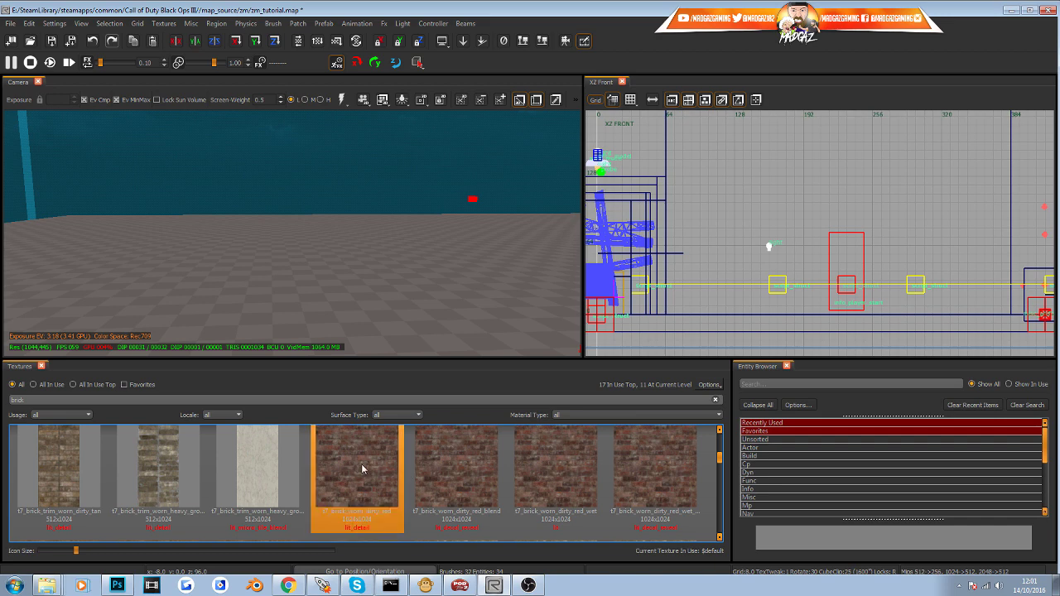
left_click(361, 469)
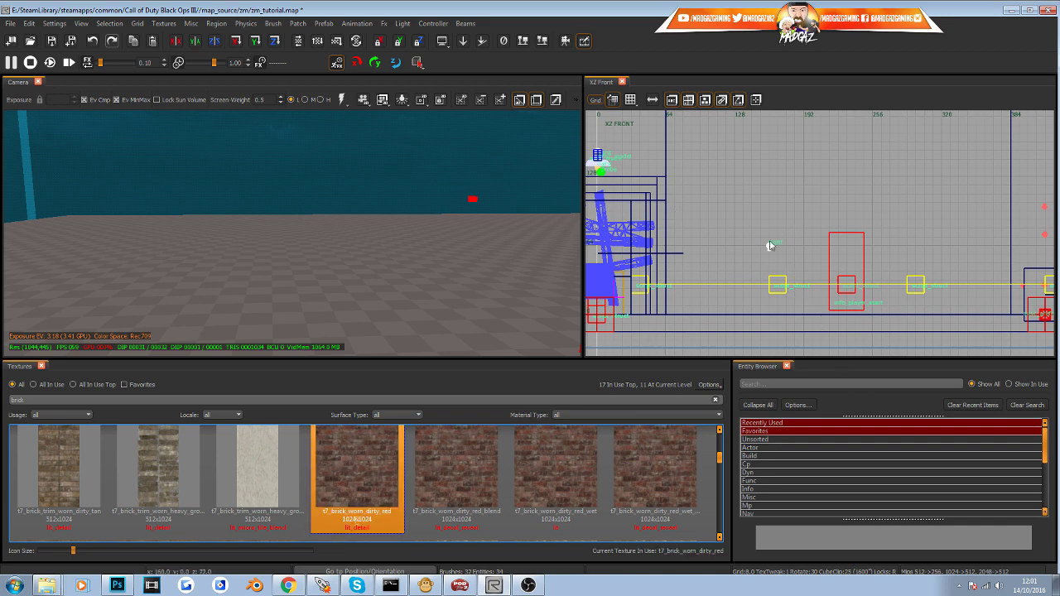
Draw a 16 by 16 unit square brush on the empty floor area in the XY top view, at about x 448, y -64.
key("ctrl+Tab")
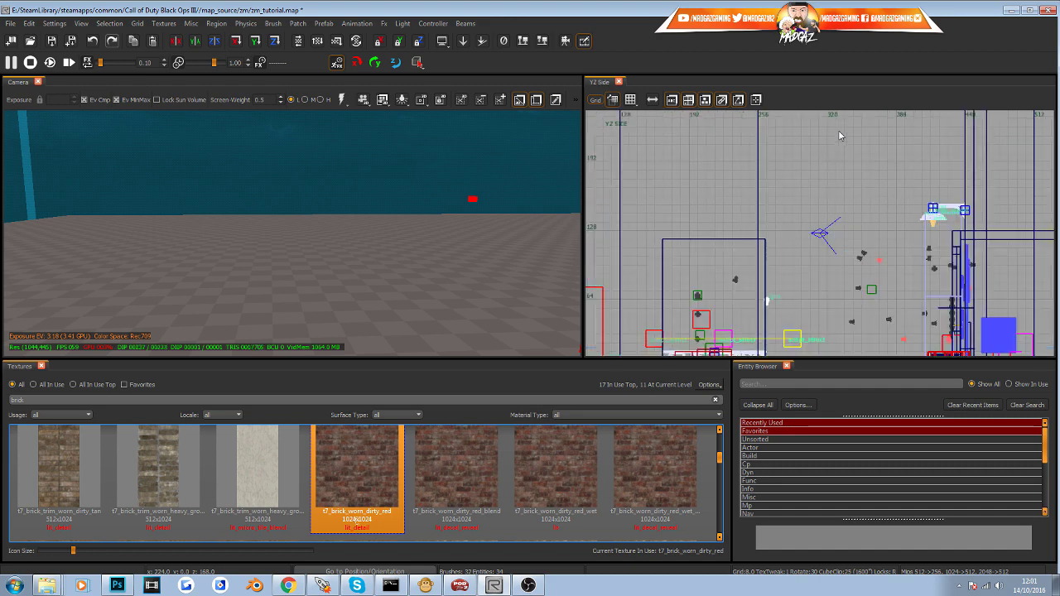
key("ctrl+Tab")
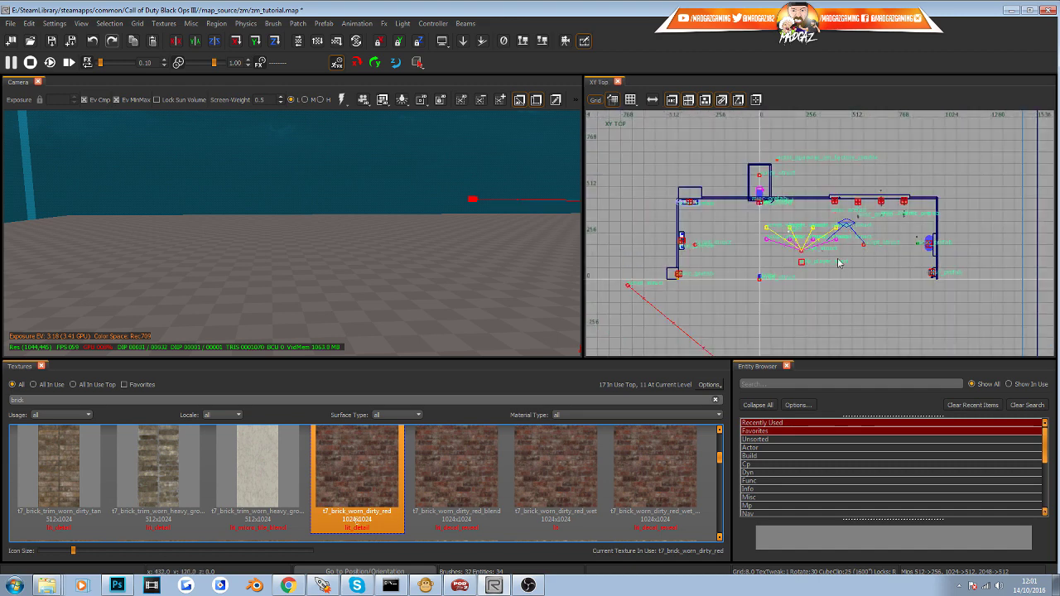
scroll(858, 262, "up", 3)
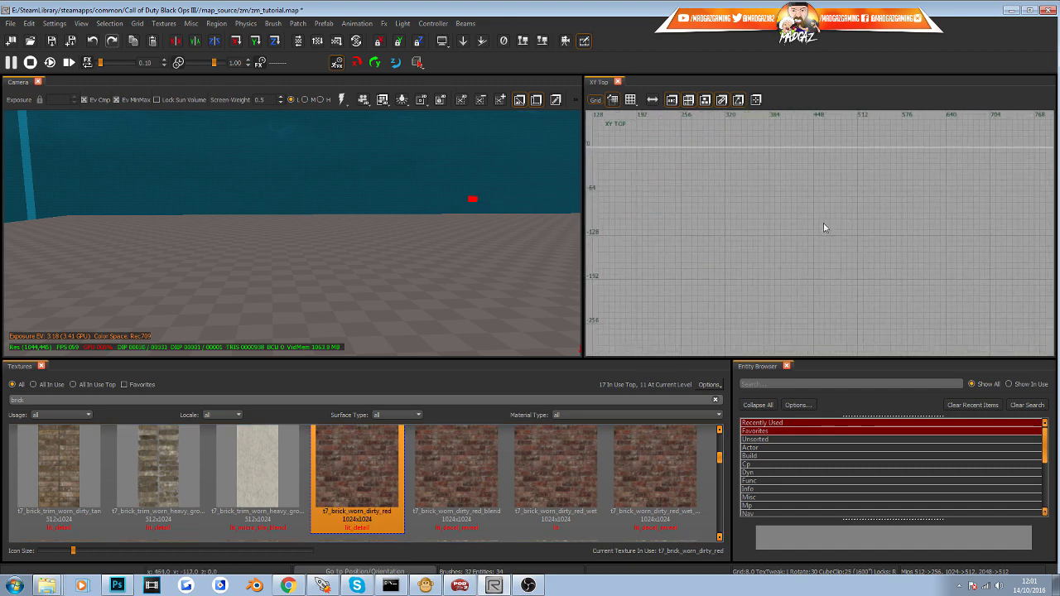
left_click_drag(821, 209, 833, 222)
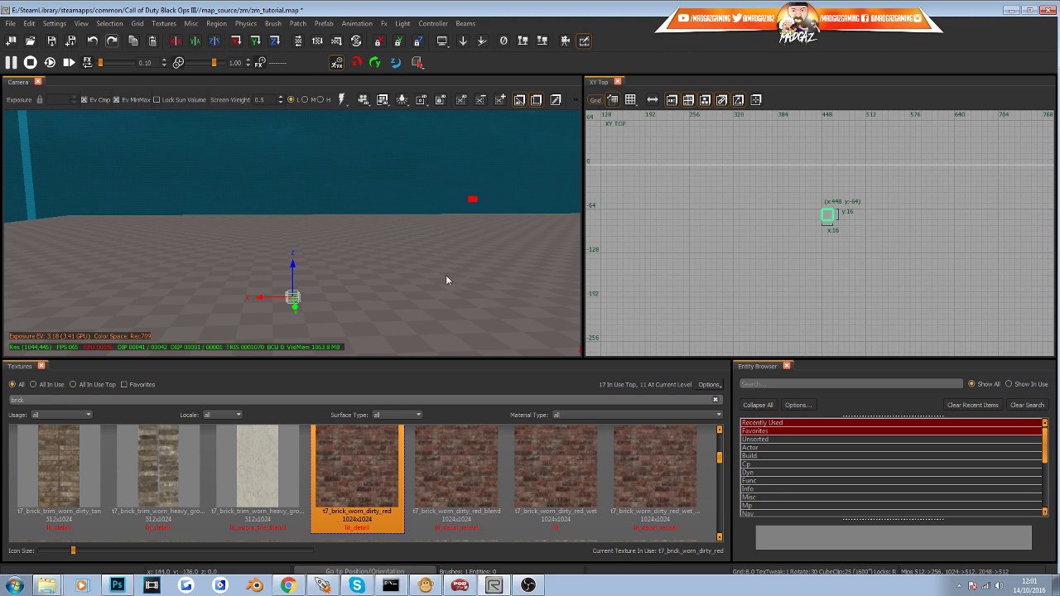
Stretch the new brush upward in the XZ front view into a pillar 128 units high.
key("ctrl+Tab")
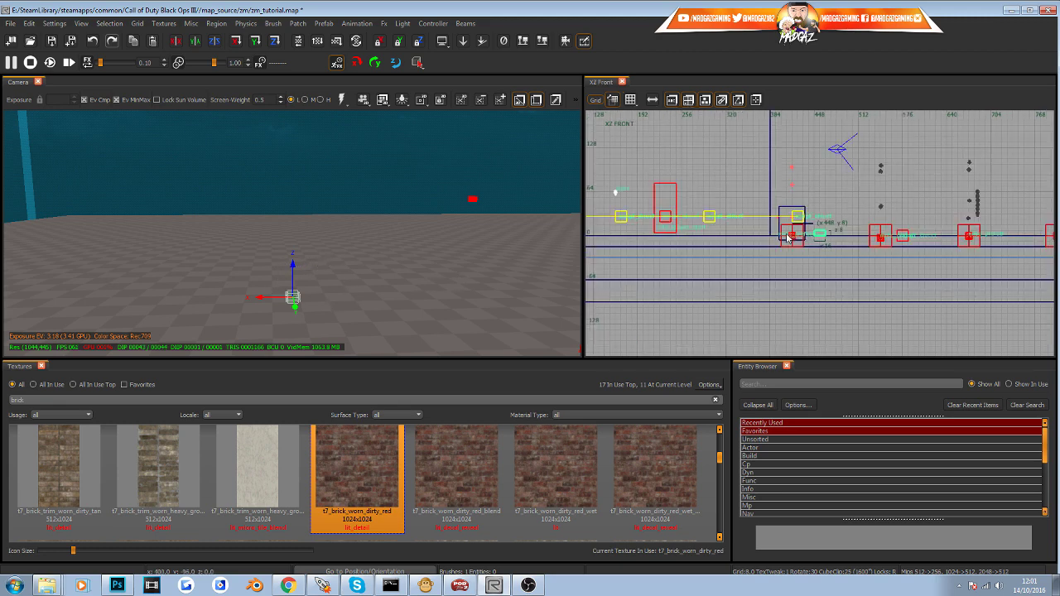
right_click_drag(823, 240, 783, 287)
left_click_drag(780, 266, 778, 186)
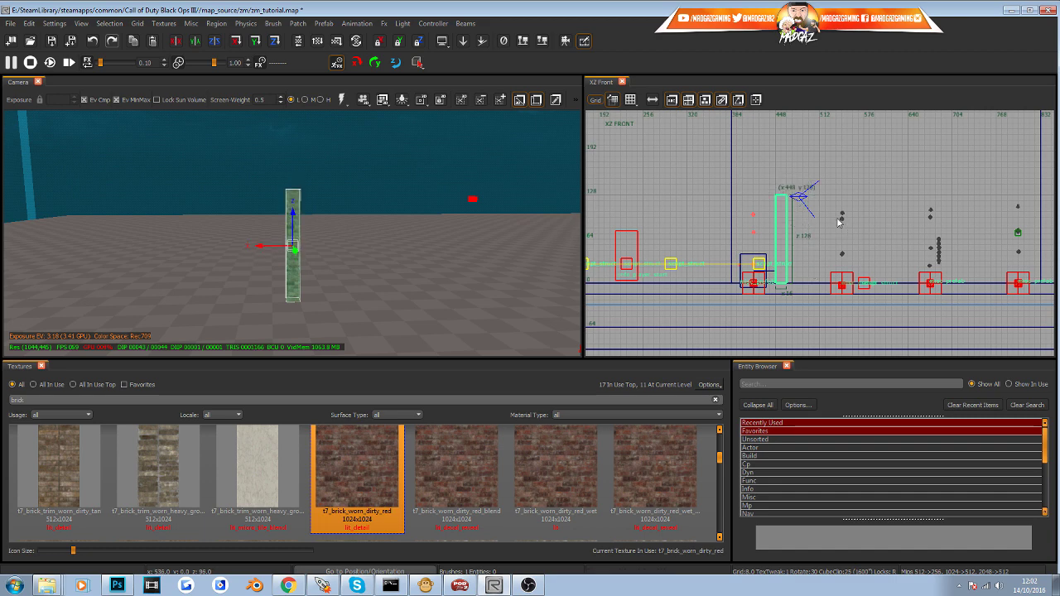
mouse_move(480, 326)
right_mouse_down()
mouse_move(464, 290)
mouse_move(472, 277)
mouse_move(443, 241)
mouse_move(489, 308)
right_mouse_up()
mouse_move(819, 216)
right_mouse_down()
mouse_move(686, 219)
mouse_move(688, 208)
right_mouse_up()
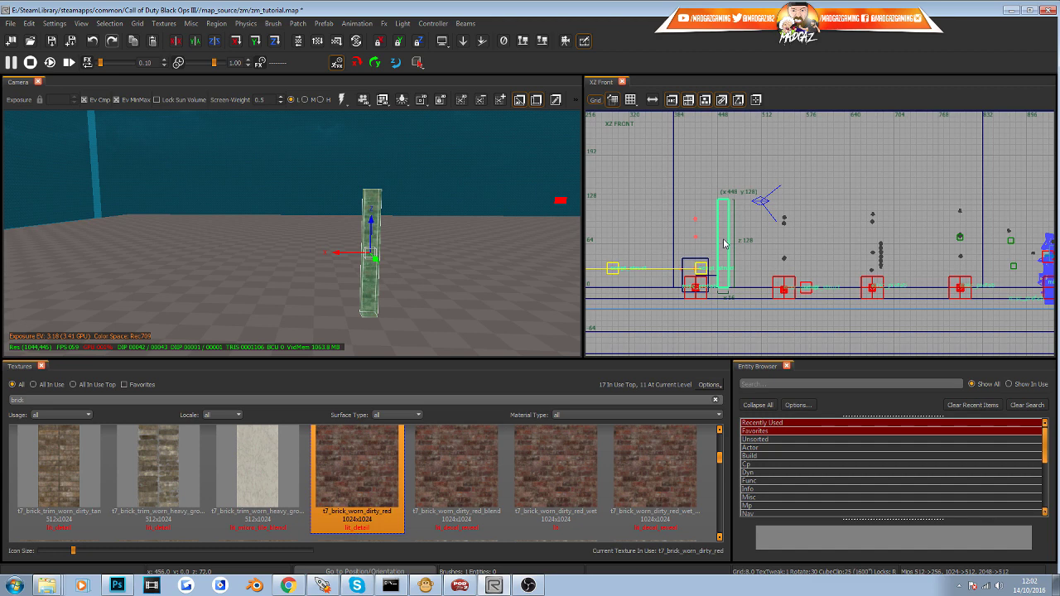
Duplicate the brick pillar, place the copy farther along the X axis as the archway's second side, and deselect it.
key("space")
left_click_drag(729, 263, 804, 255)
mouse_move(437, 304)
right_mouse_down()
mouse_move(442, 290)
mouse_move(421, 297)
mouse_move(414, 322)
mouse_move(411, 312)
mouse_move(429, 313)
mouse_move(424, 323)
right_mouse_up()
key("Escape")
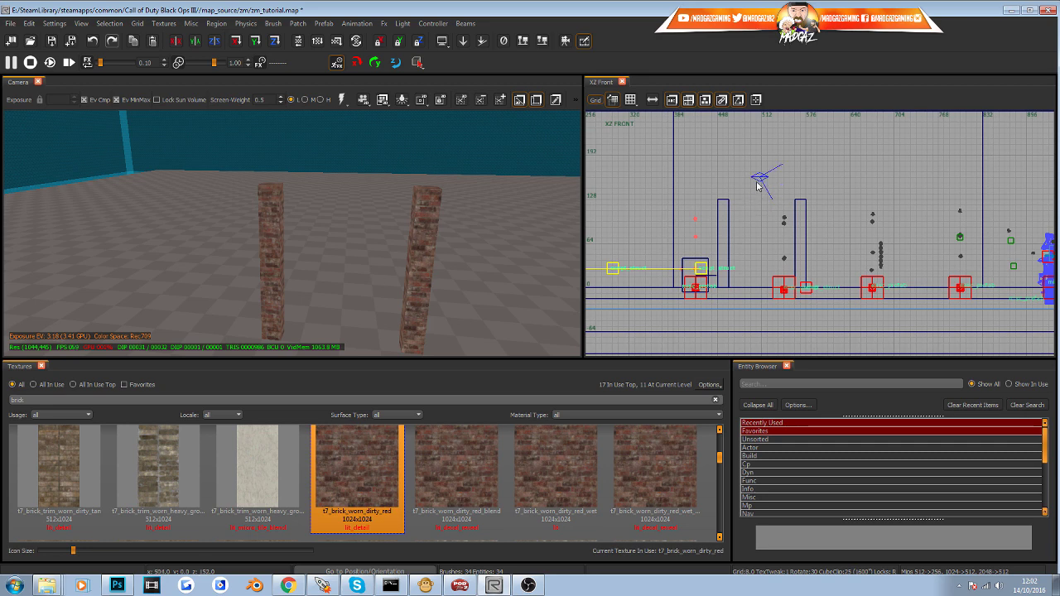
Draw a brick beam 128 units long and 16 units high across the tops of both pillars in the front view.
left_click_drag(718, 195, 808, 199)
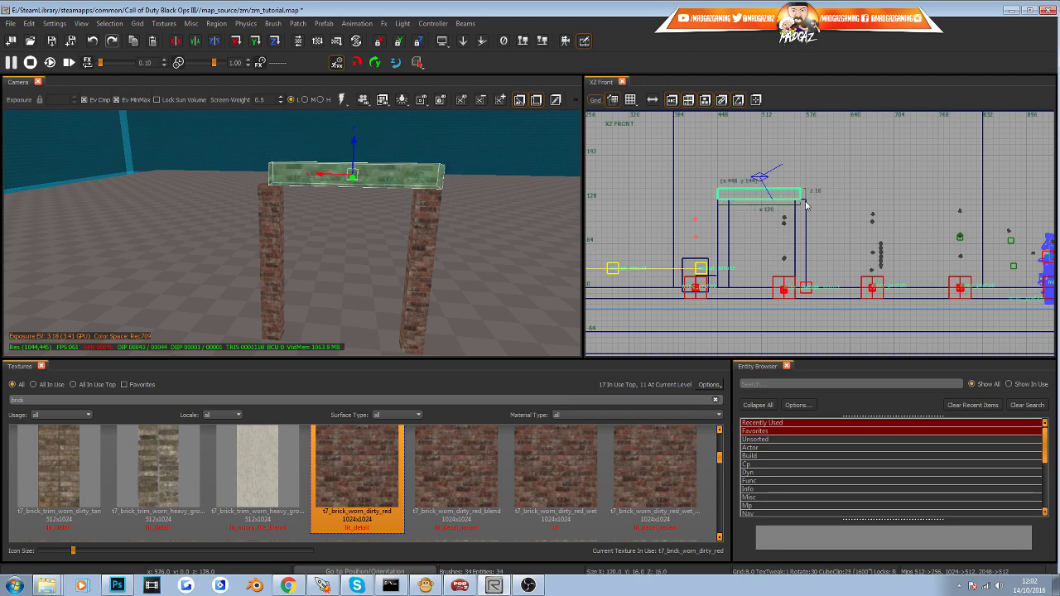
scroll(520, 218, "up", 3)
right_click_drag(520, 217, 547, 222)
right_click_drag(408, 153, 397, 254)
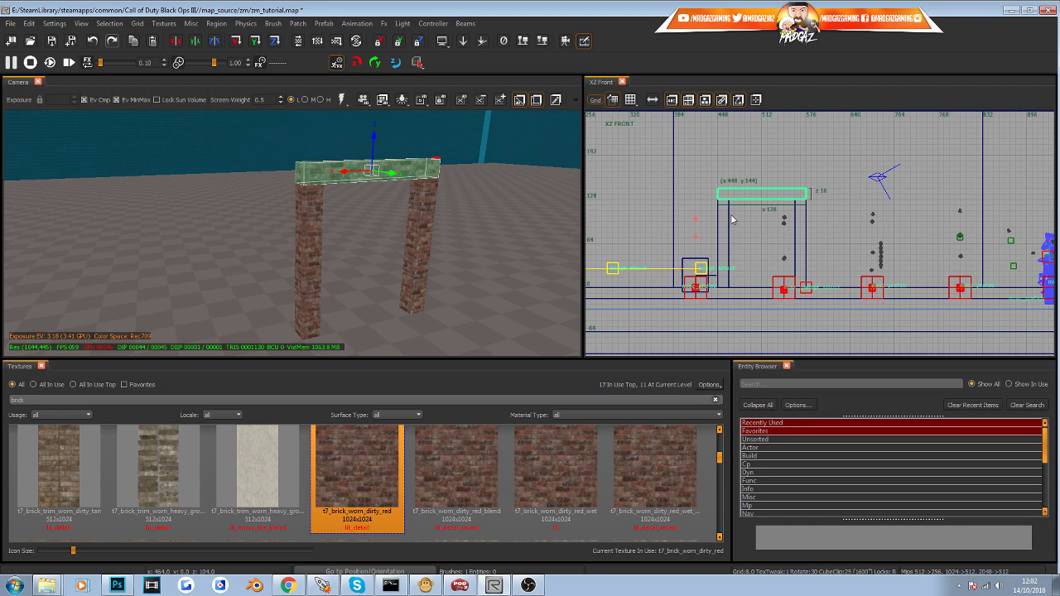
Examine the beam's alignment with the pillars in the side, top and front views.
key("ctrl+Tab")
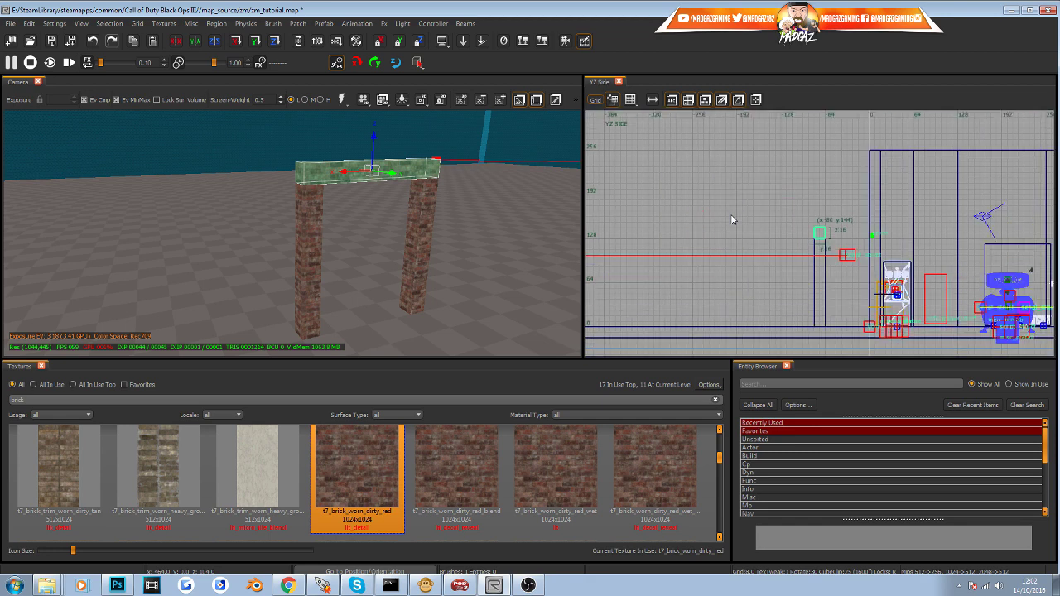
key("ctrl+Tab")
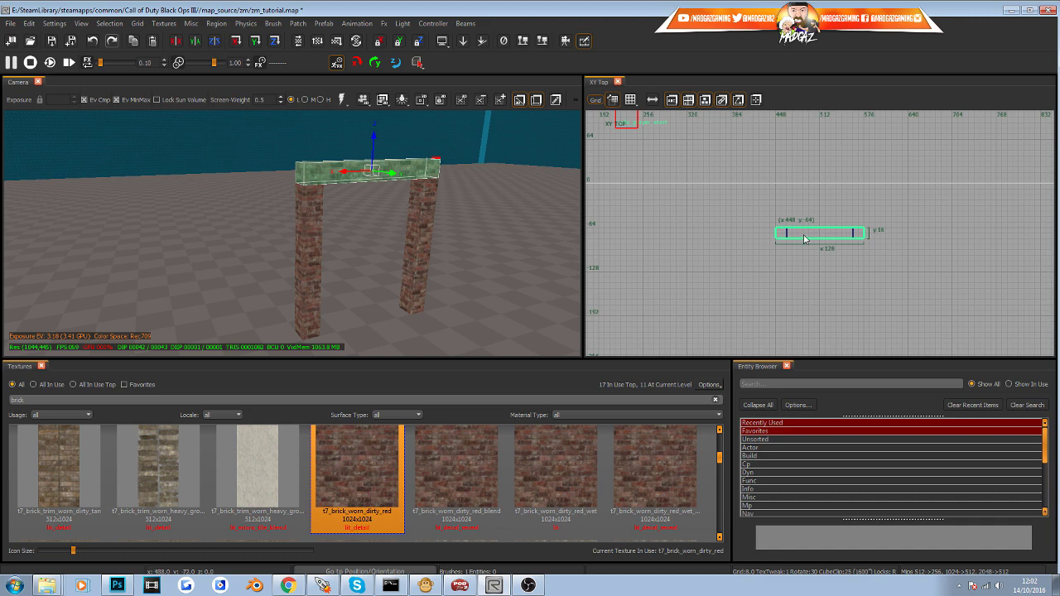
key("ctrl+Tab")
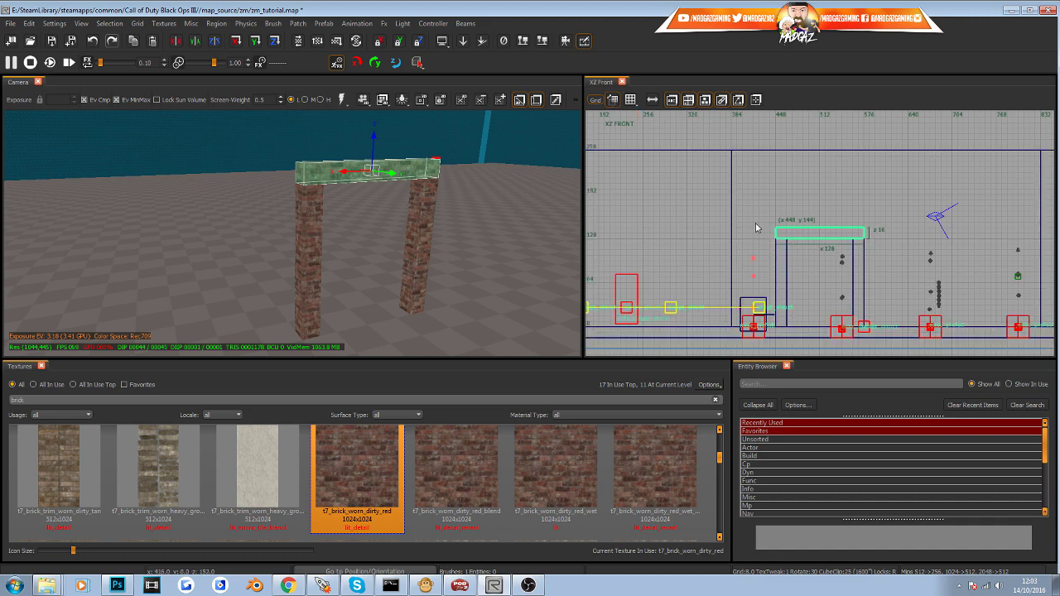
key("ctrl+Tab")
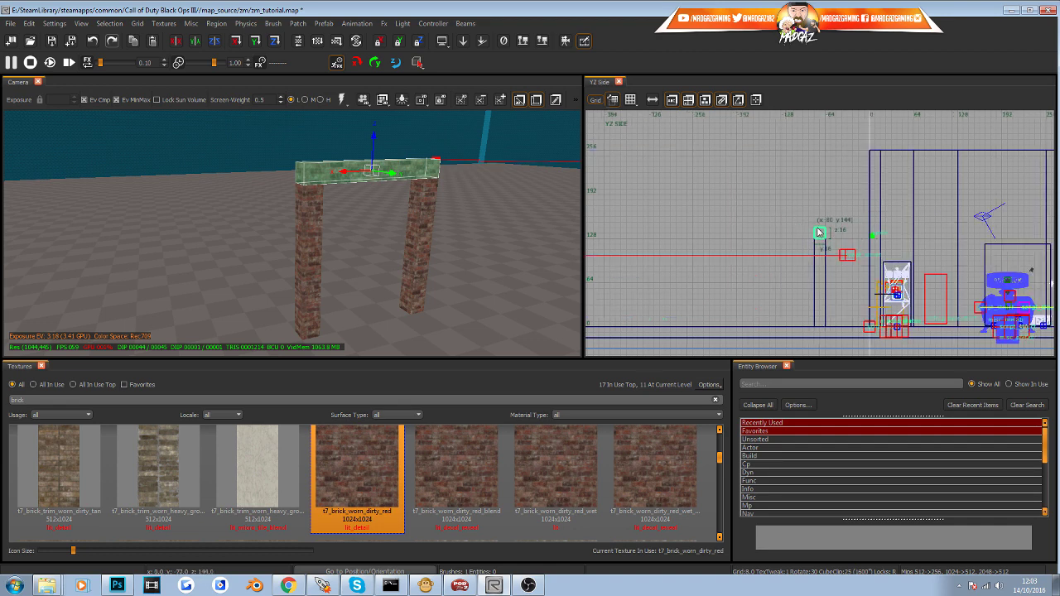
scroll(819, 232, "up", 3)
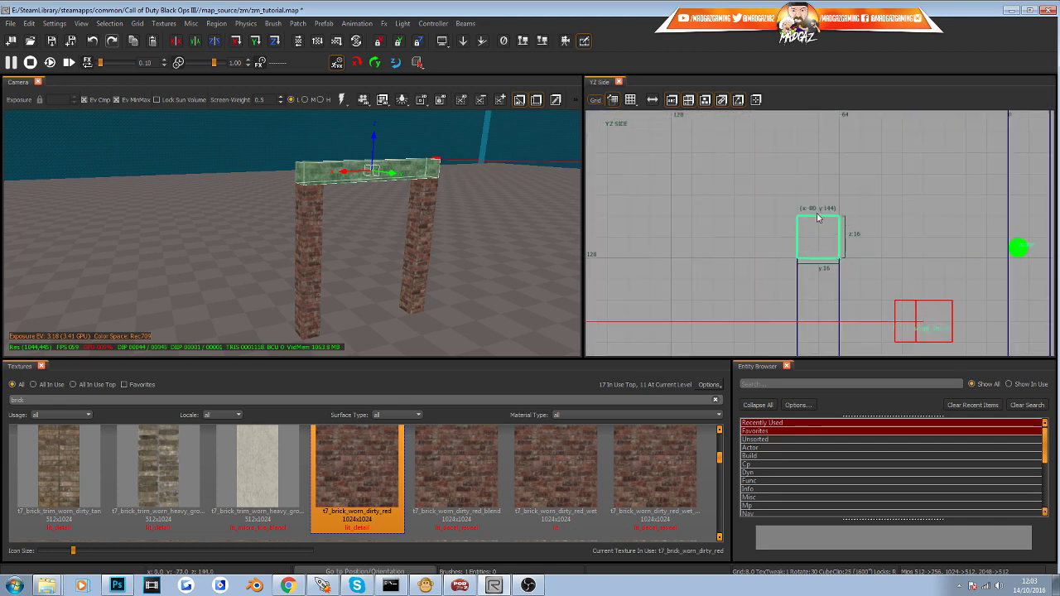
key("ctrl+Tab")
scroll(817, 244, "down", 4)
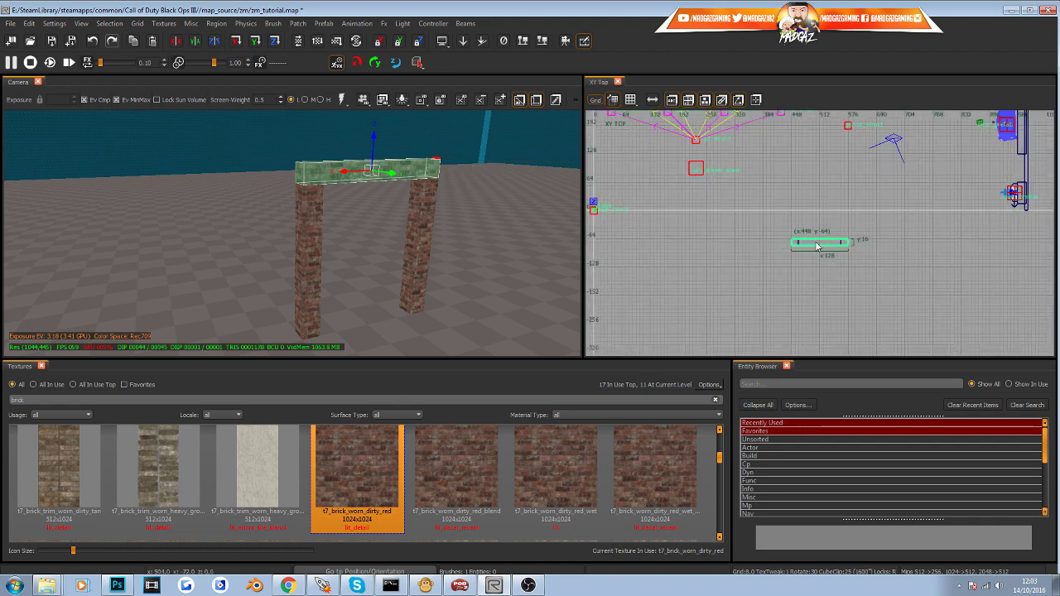
scroll(791, 246, "up", 3)
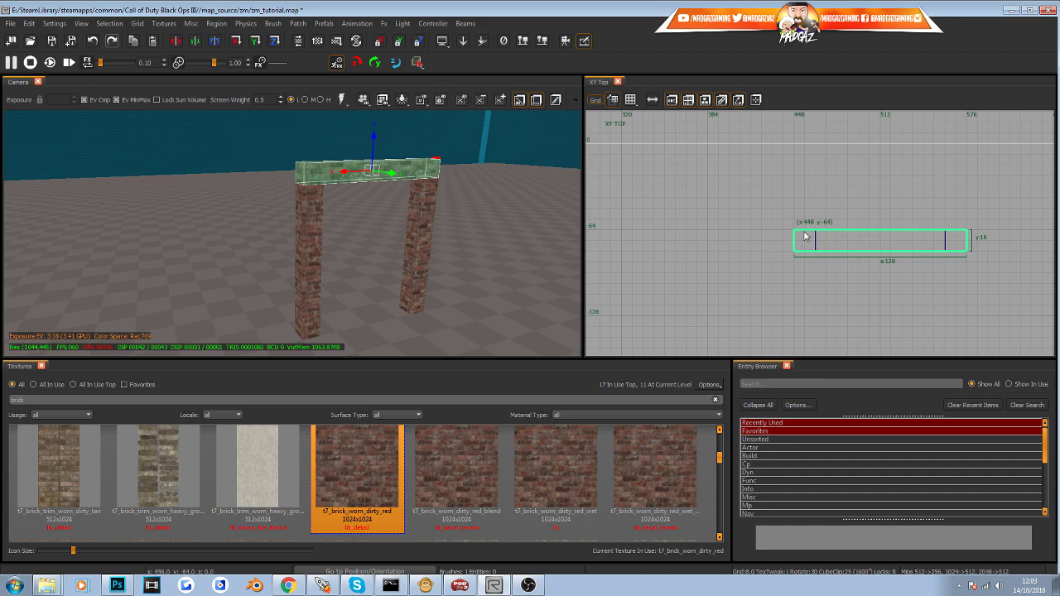
Convert the selected crossbeam into a simple curve patch with a density of width 5 and height 5.
left_click(298, 23)
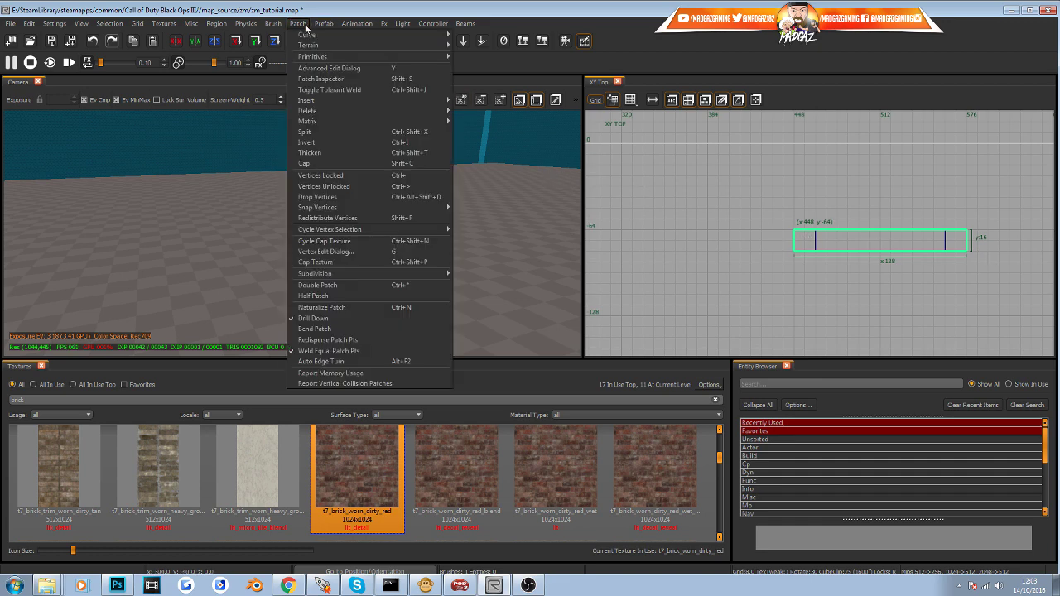
mouse_move(303, 36)
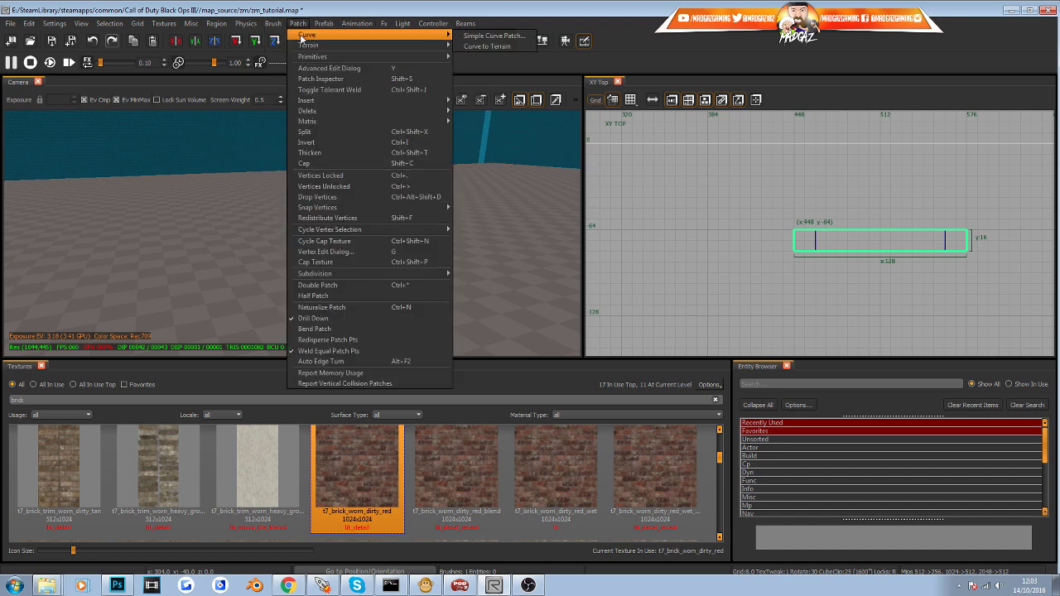
left_click(473, 37)
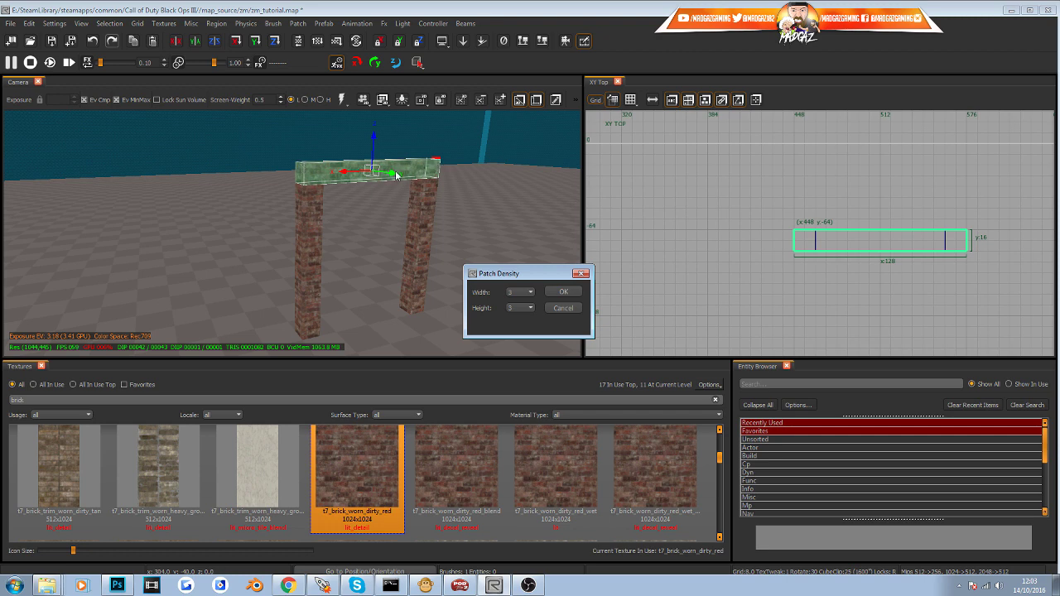
left_click(522, 293)
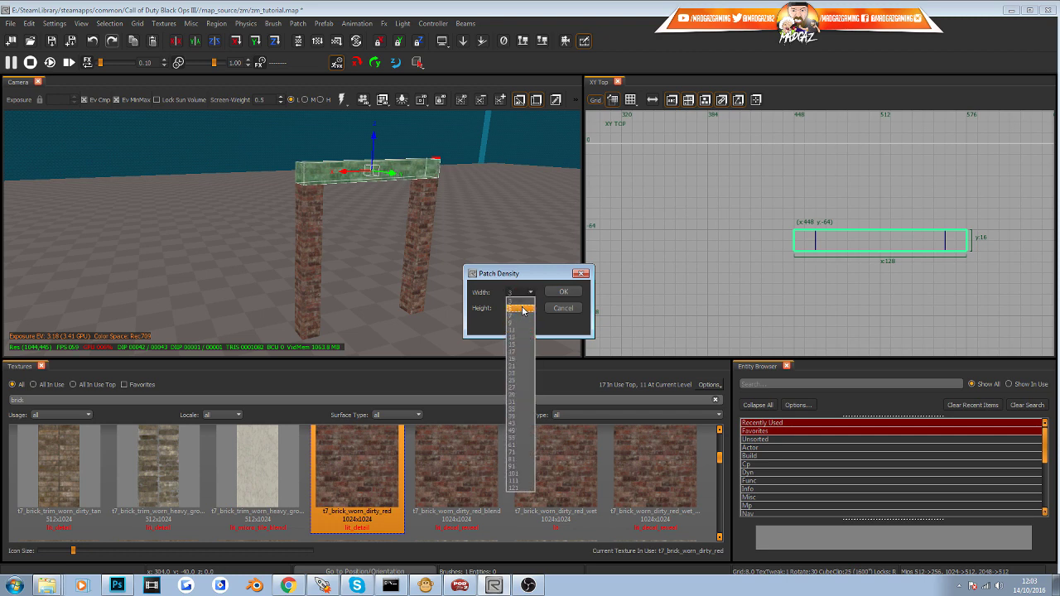
left_click(520, 308)
left_click(520, 308)
left_click(523, 332)
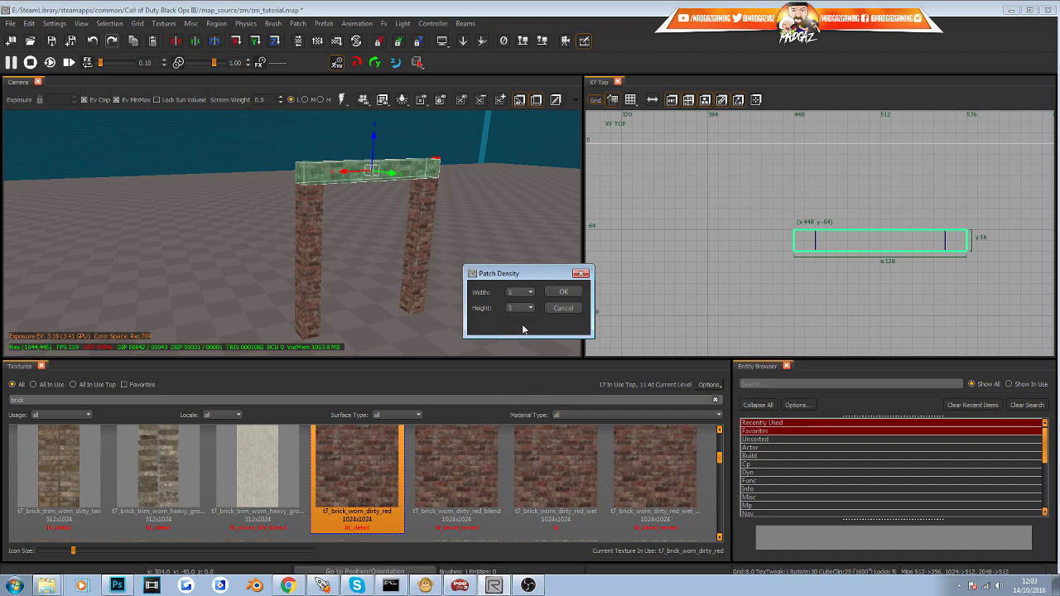
left_click(560, 292)
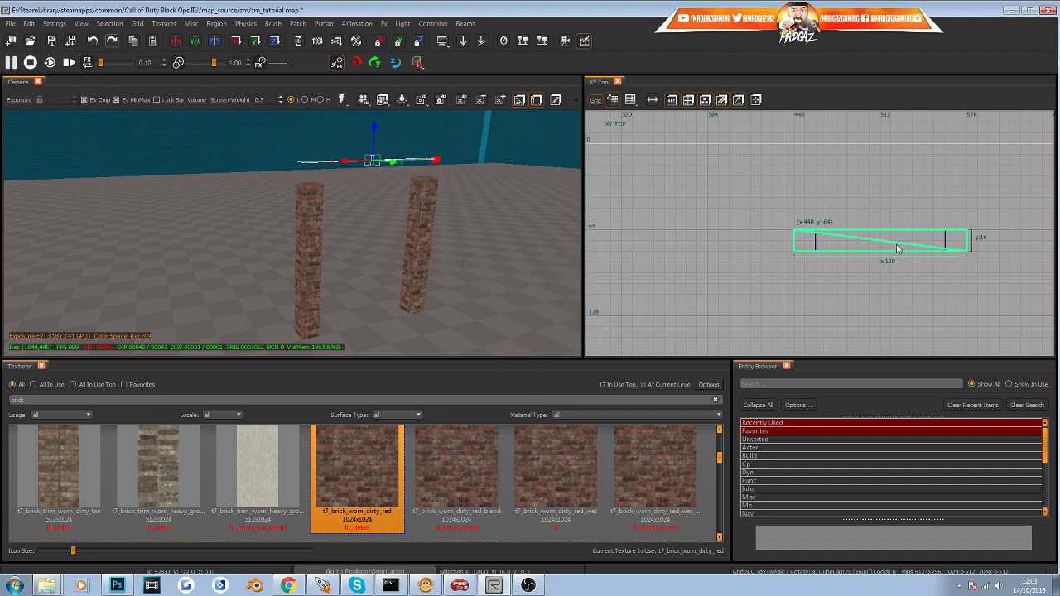
Examine the flat patch above the pillars in the camera view and in the XZ front view.
mouse_move(464, 248)
right_mouse_down()
mouse_move(489, 248)
mouse_move(463, 232)
mouse_move(439, 256)
right_mouse_up()
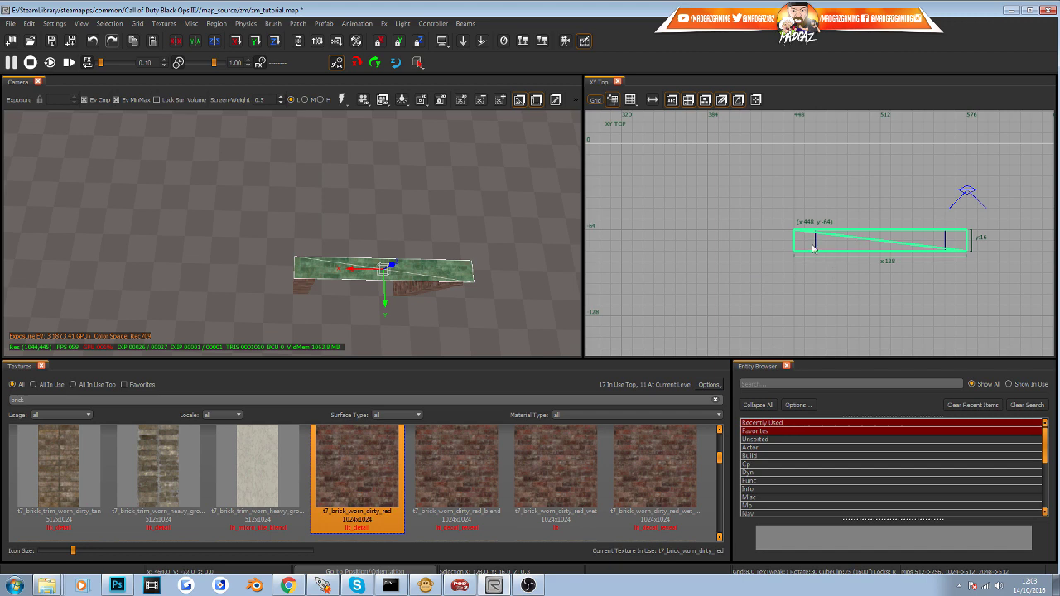
right_click_drag(387, 228, 364, 157)
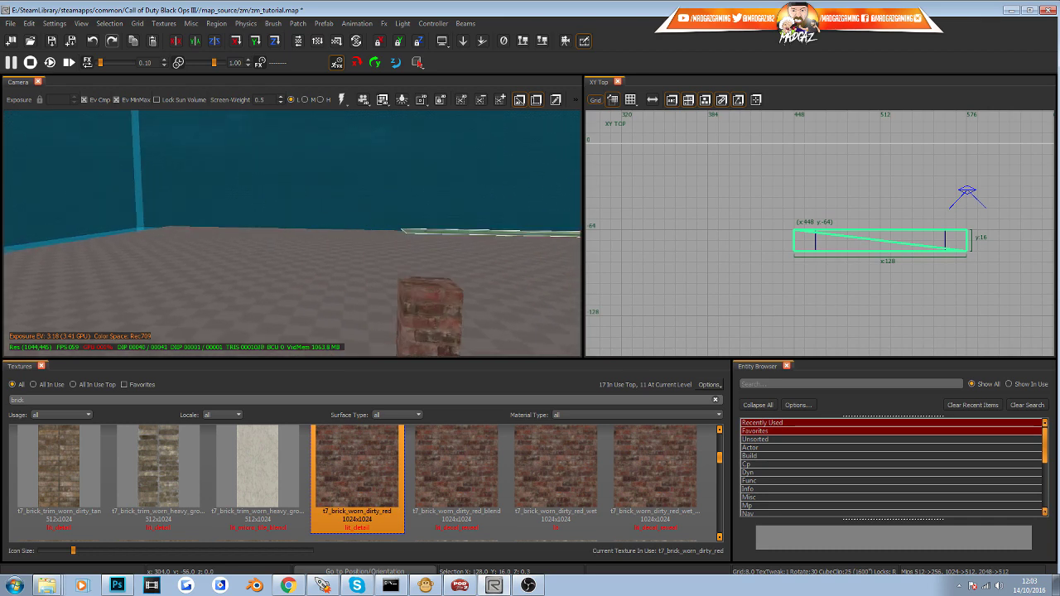
right_click(384, 214)
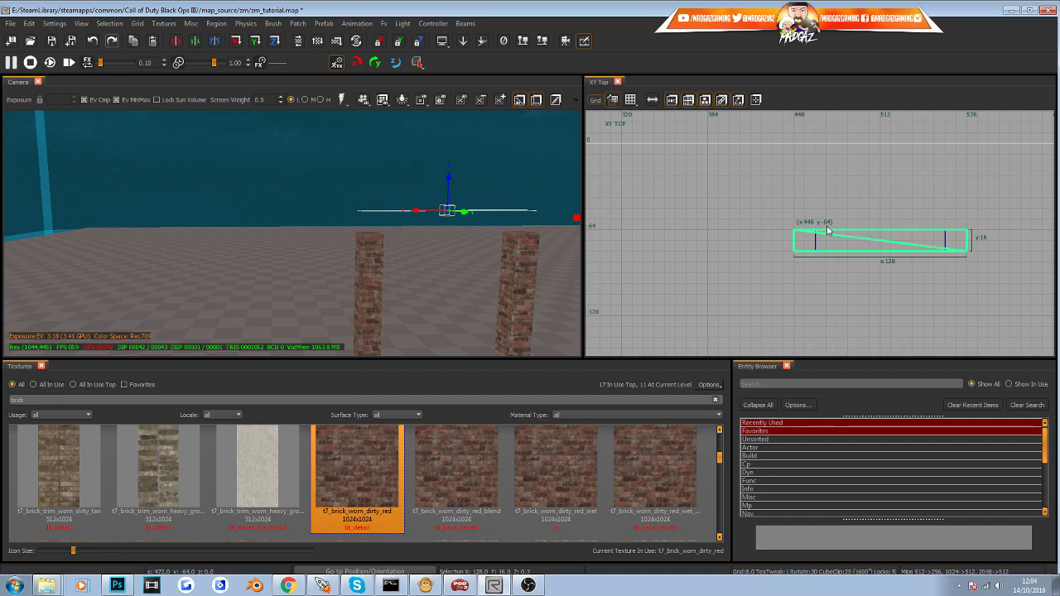
key("ctrl+Tab")
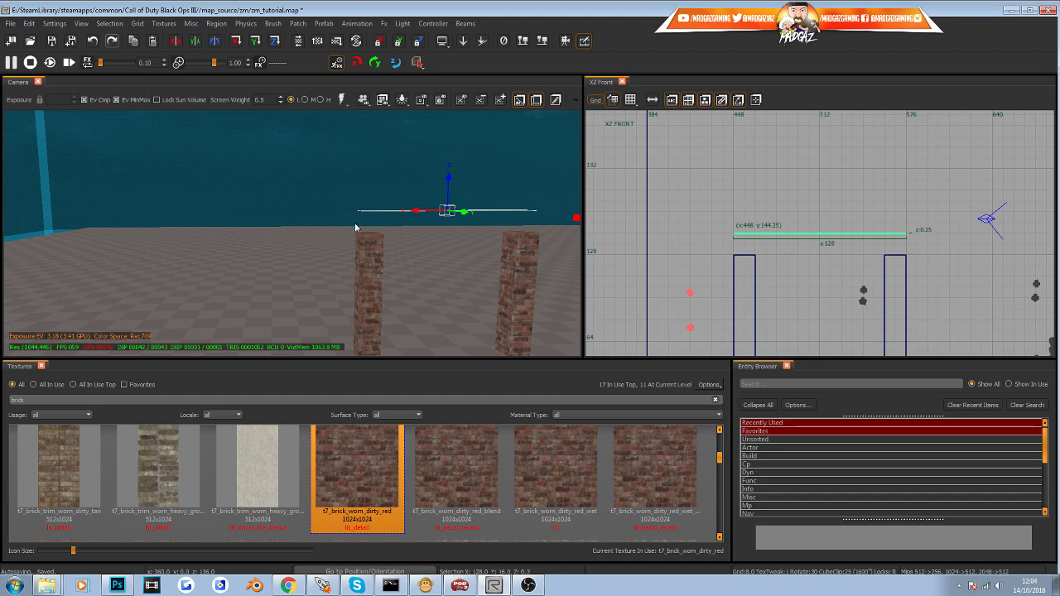
right_click(356, 228)
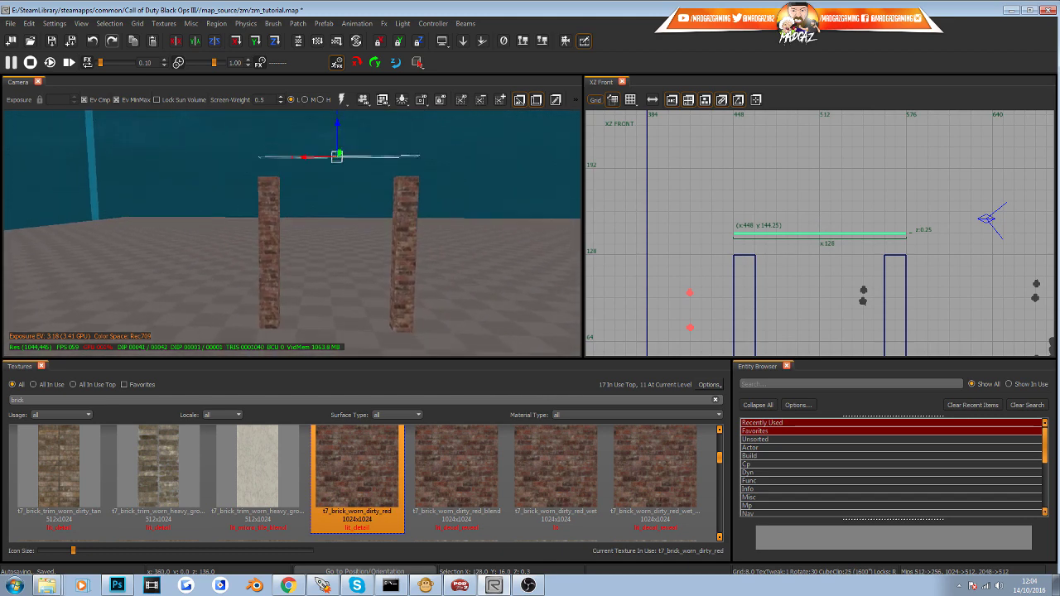
right_click(356, 228)
scroll(859, 256, "up", 4)
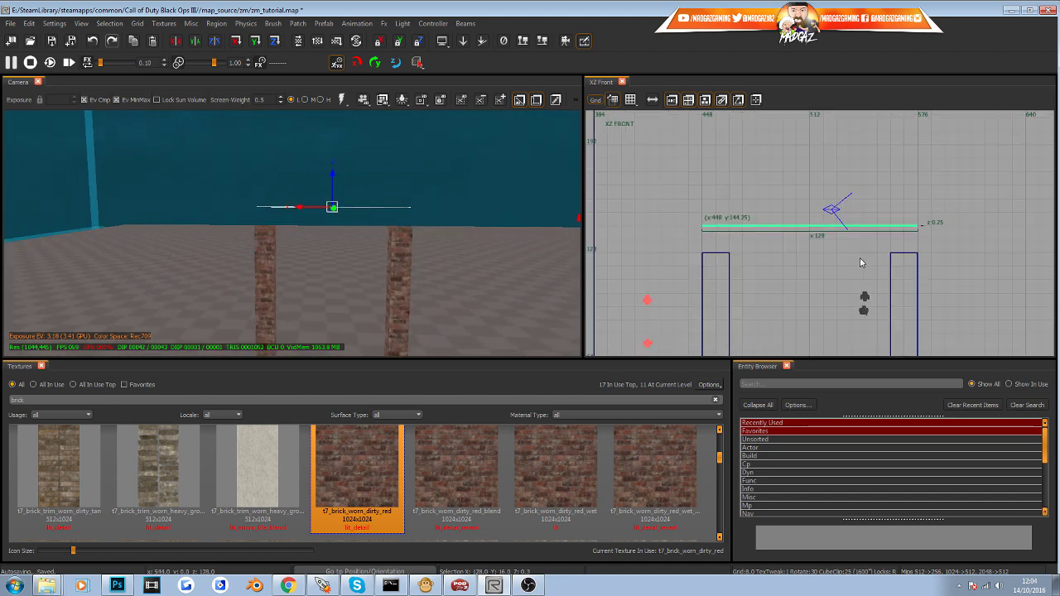
scroll(817, 252, "down", 5)
right_click_drag(797, 255, 802, 150)
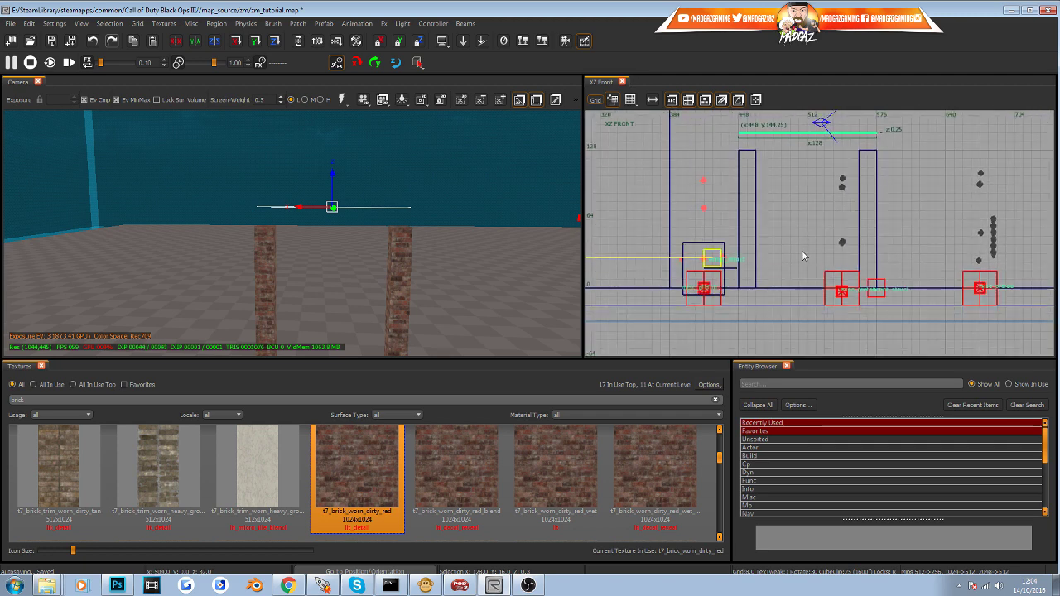
right_click_drag(792, 197, 787, 246)
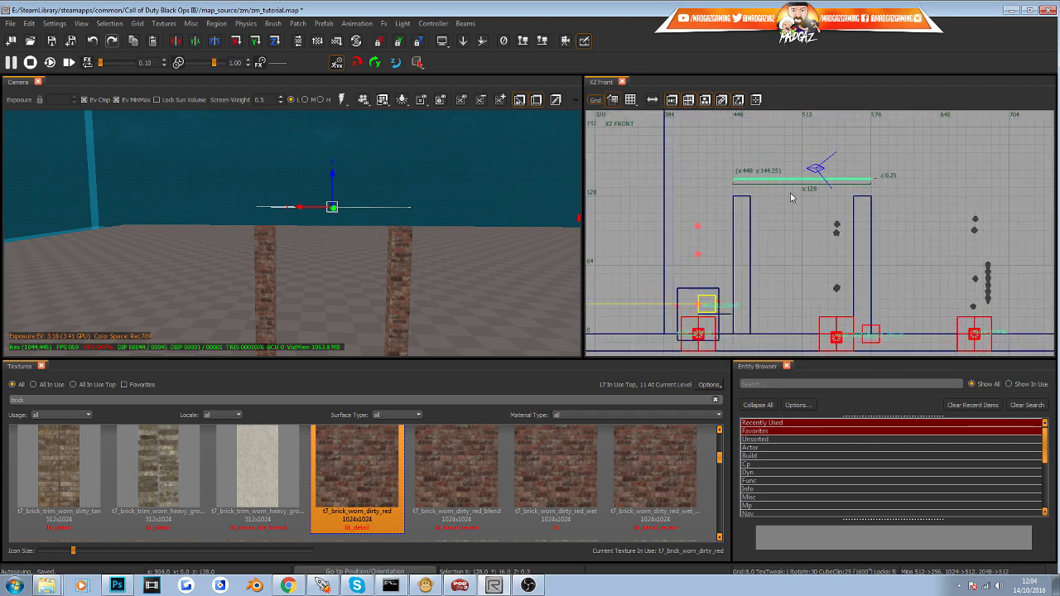
In vertex mode, lower the patch's two end vertices 16 units onto the pillar tops in the front view.
key("v")
left_click(742, 193)
key("w")
right_click_drag(428, 309, 572, 304)
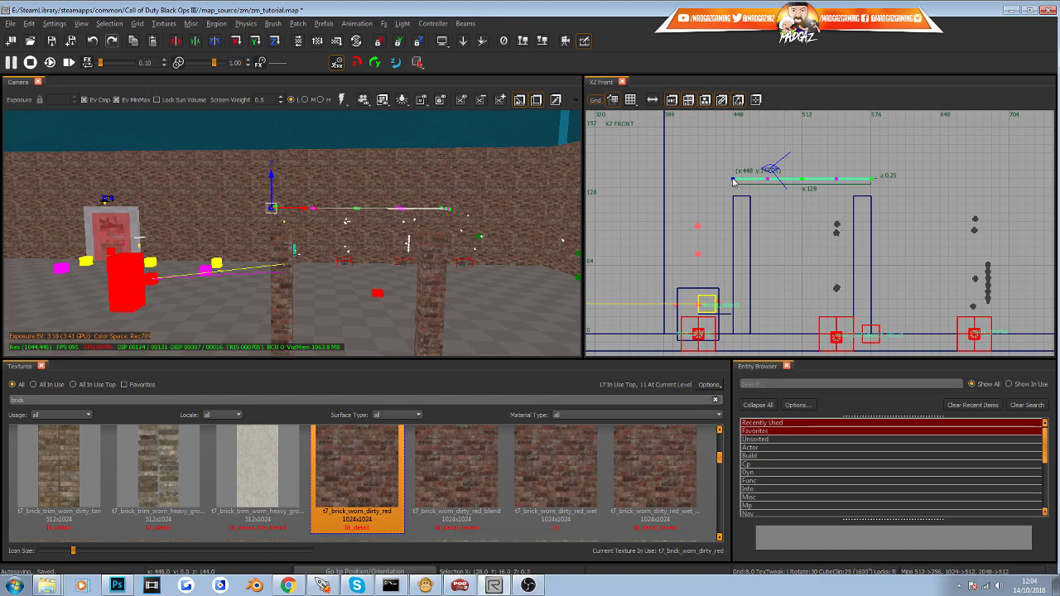
left_click_drag(733, 180, 733, 196)
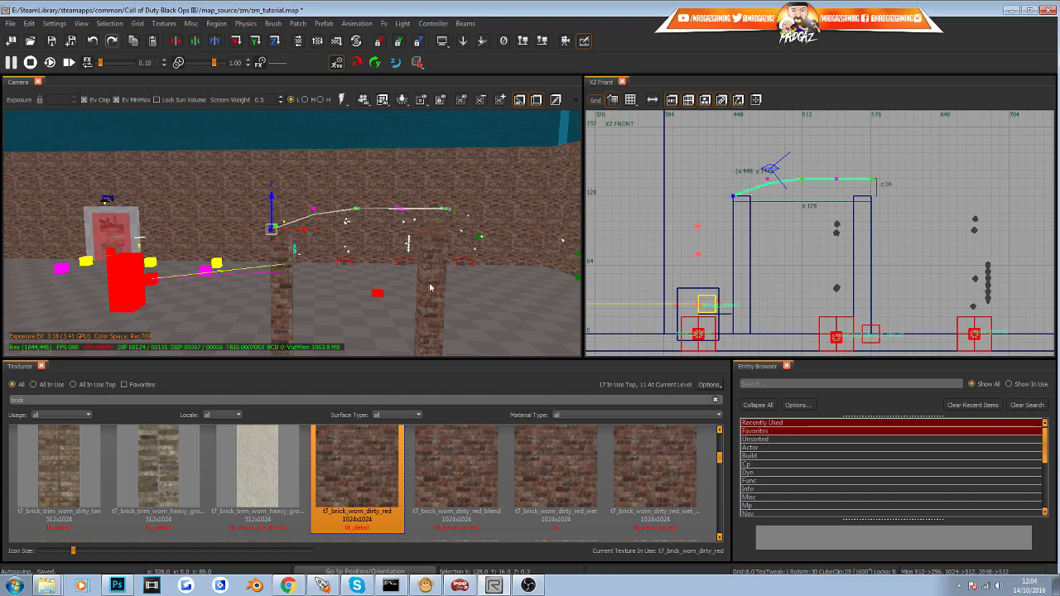
left_click(871, 181)
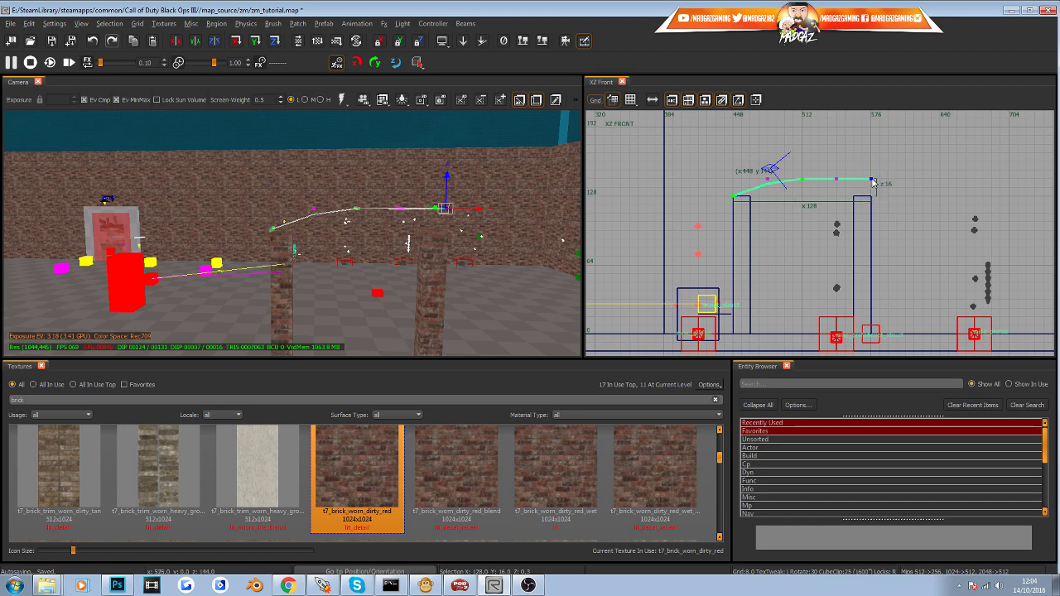
left_click_drag(872, 181, 871, 196)
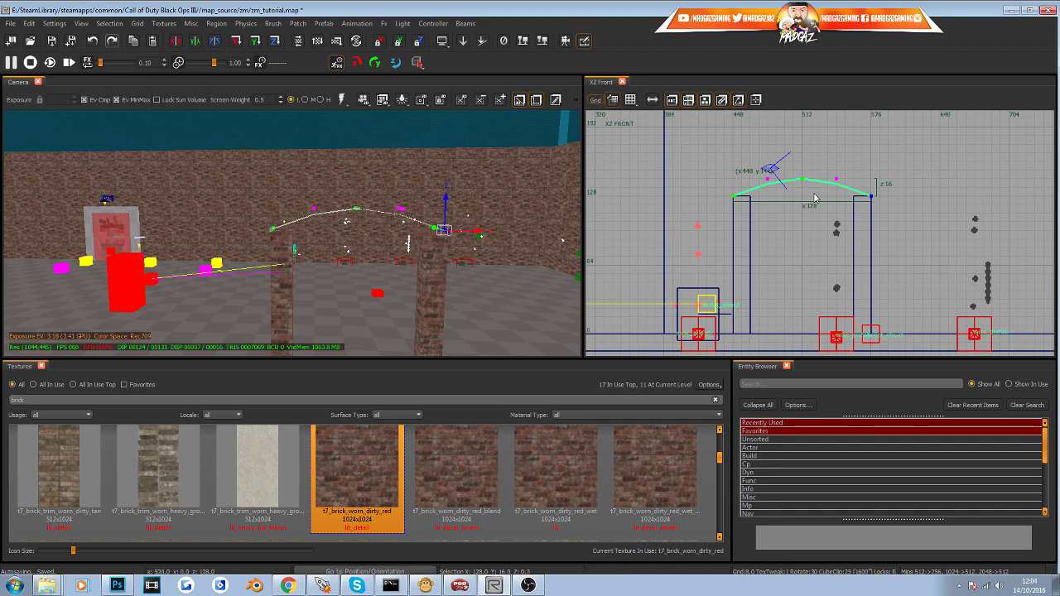
key("Escape")
Raise the patch's centre vertices to a height of 192 units in the front view.
left_click(802, 178)
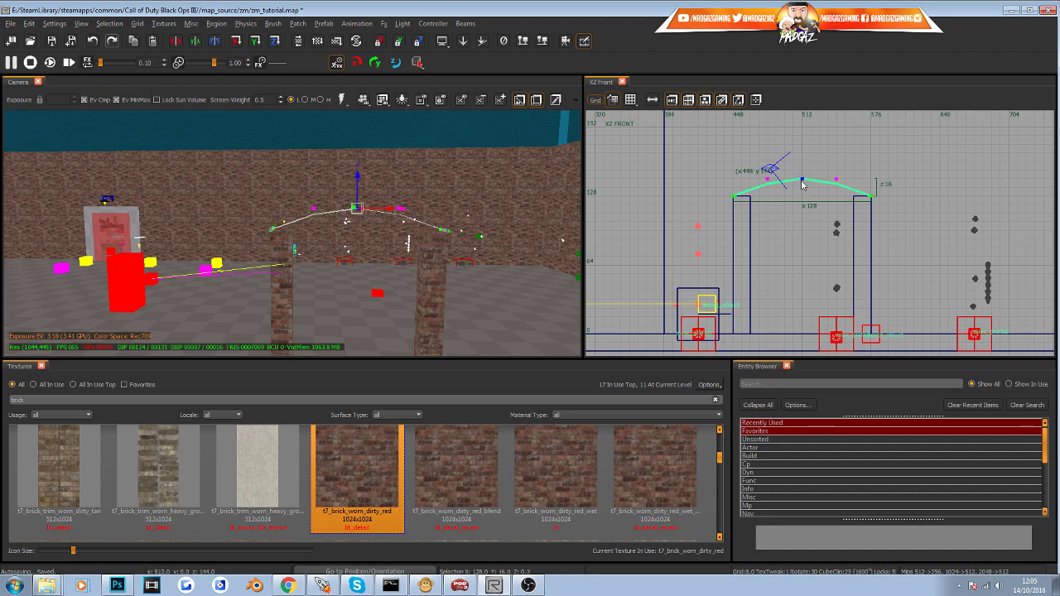
left_click_drag(802, 181, 805, 132)
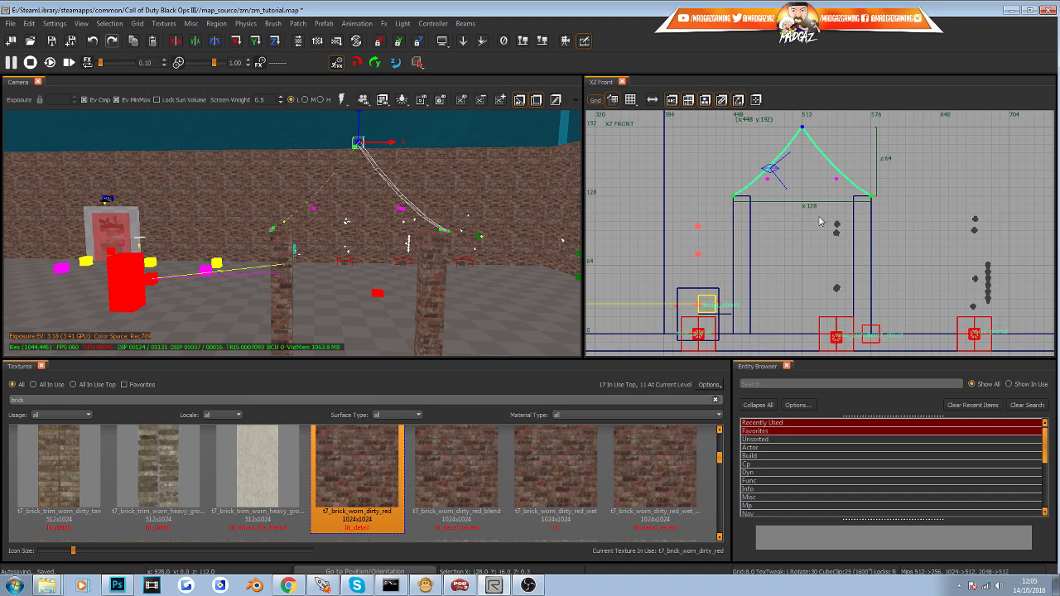
key("Escape")
Move both intermediate control vertices up and outward to the patch's upper corners to form a semicircle, and leave vertex editing.
left_click(836, 178)
left_click_drag(837, 183, 870, 126)
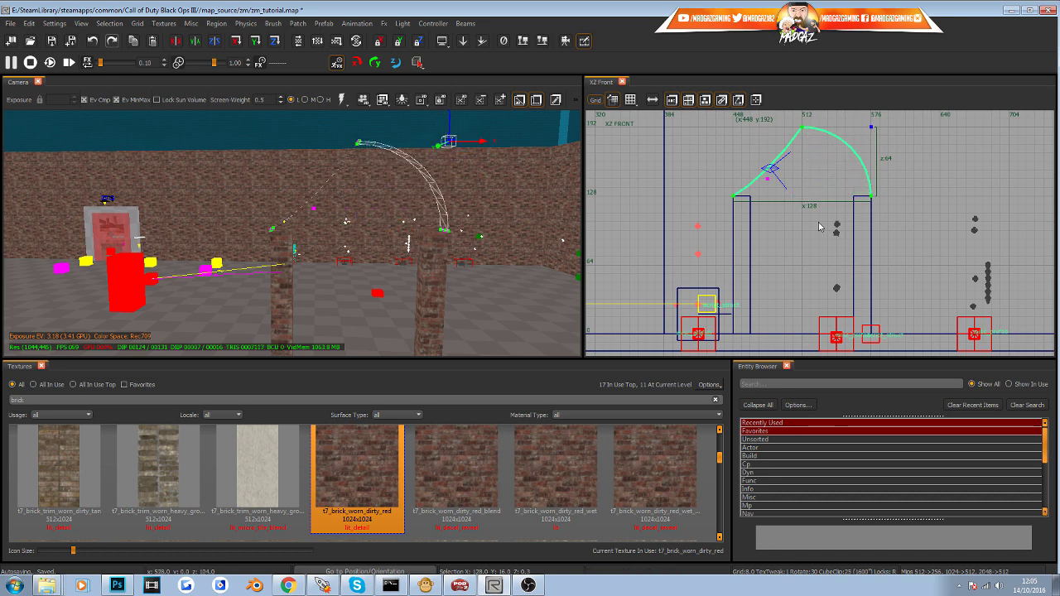
left_click(785, 255)
left_click(768, 179)
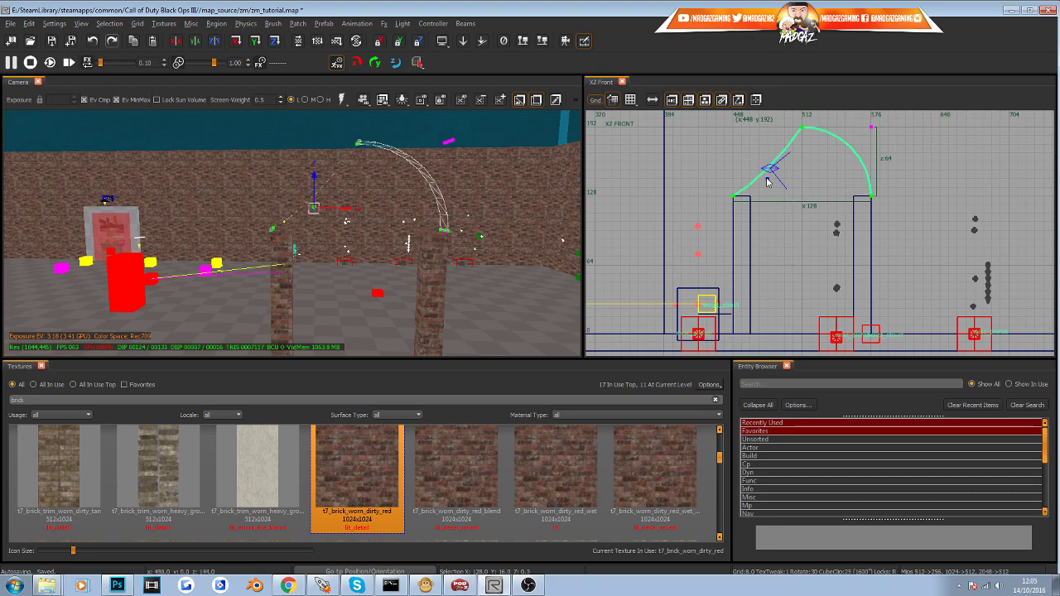
left_click_drag(768, 180, 734, 127)
right_click_drag(505, 274, 472, 264)
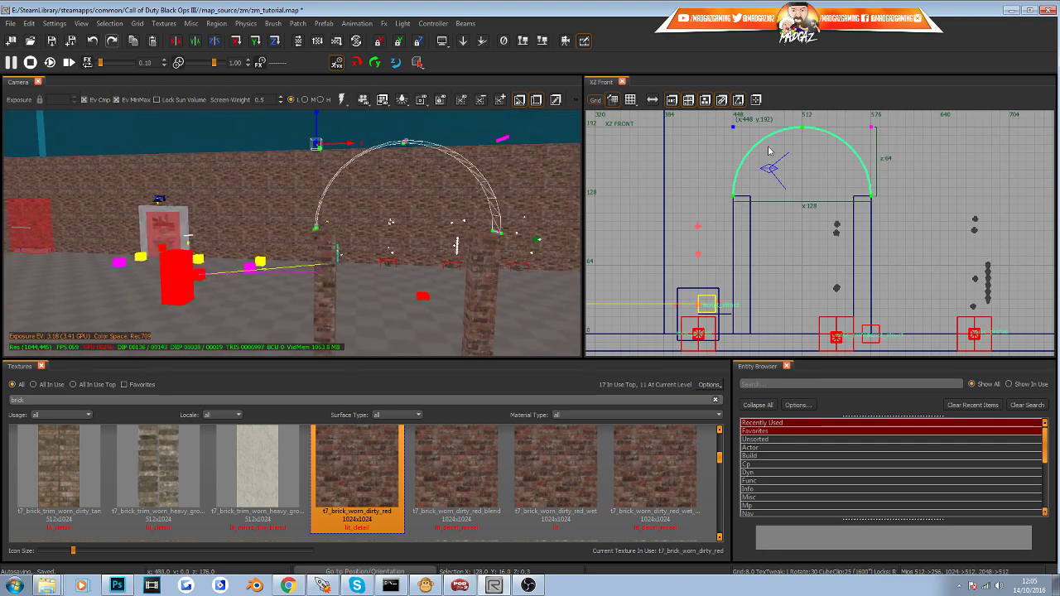
key("v")
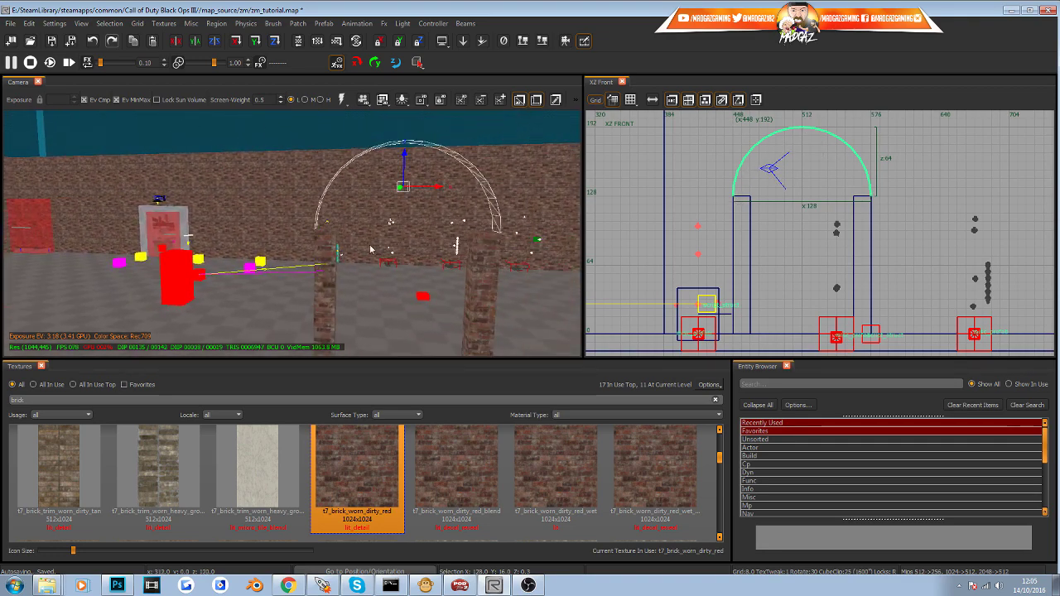
Thicken the semicircular patch by 16 units with seams included.
right_click_drag(370, 246, 412, 228)
right_click_drag(428, 189, 428, 188)
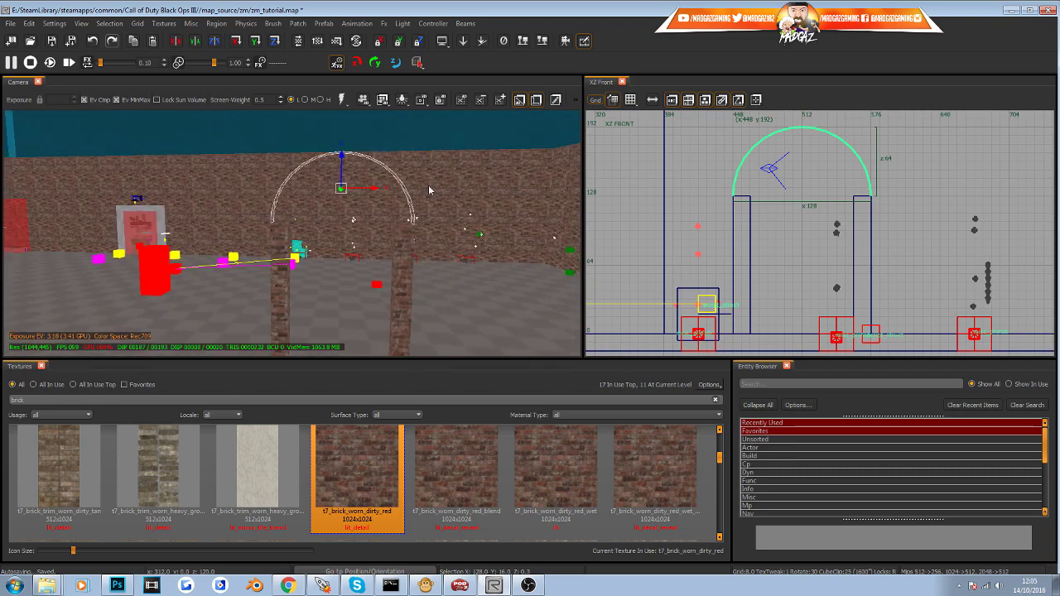
key("ctrl+t")
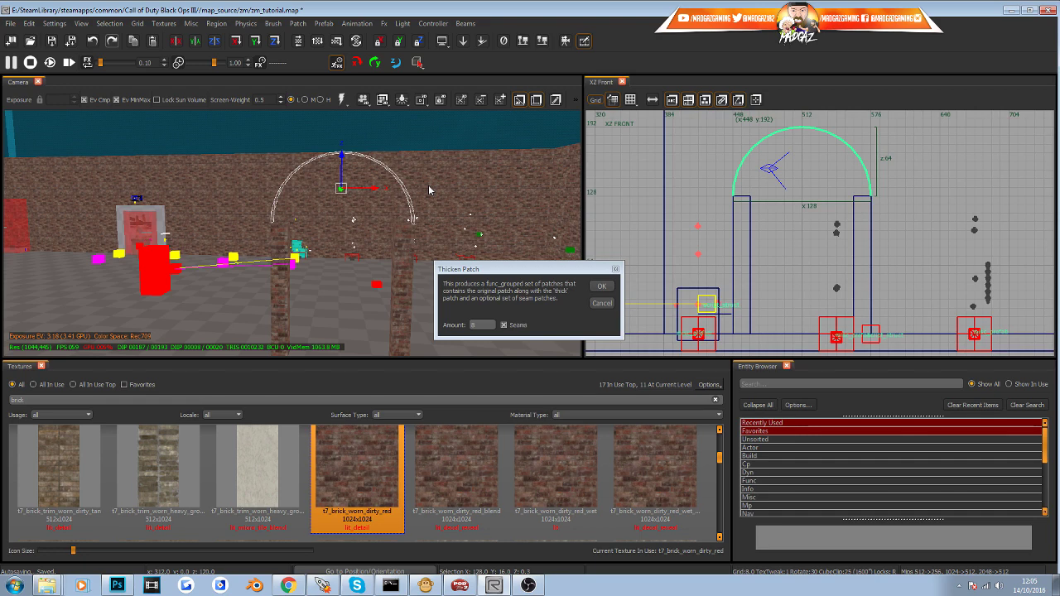
double_click(490, 325)
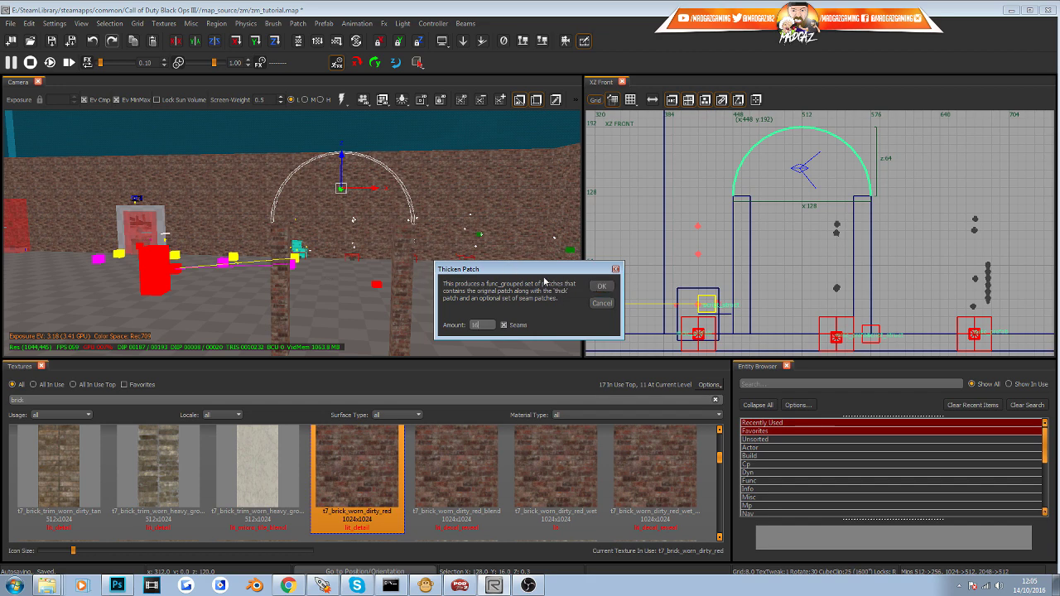
left_click(602, 286)
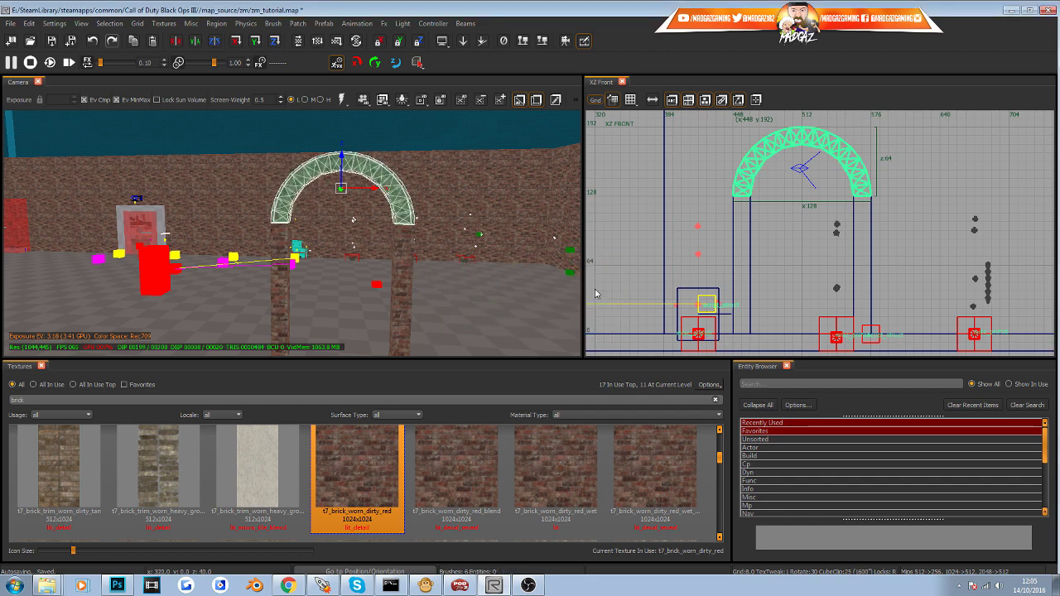
Increase the subdivision of the thickened arch patches to smooth the curve and close the seam gaps, and deselect them.
right_click_drag(456, 301, 459, 220)
right_click_drag(442, 270, 454, 304)
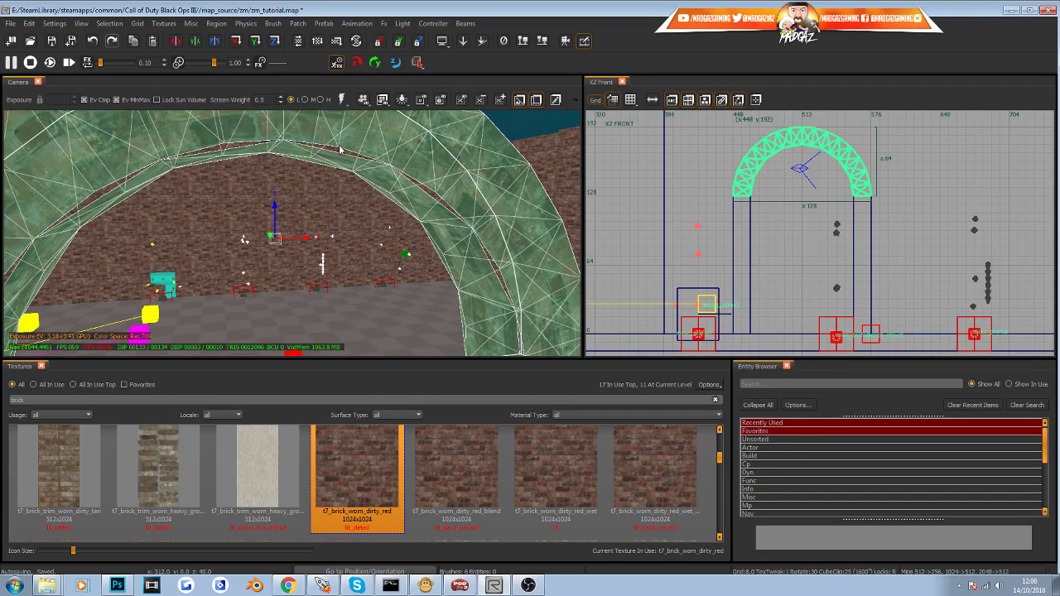
right_click_drag(414, 213, 354, 205)
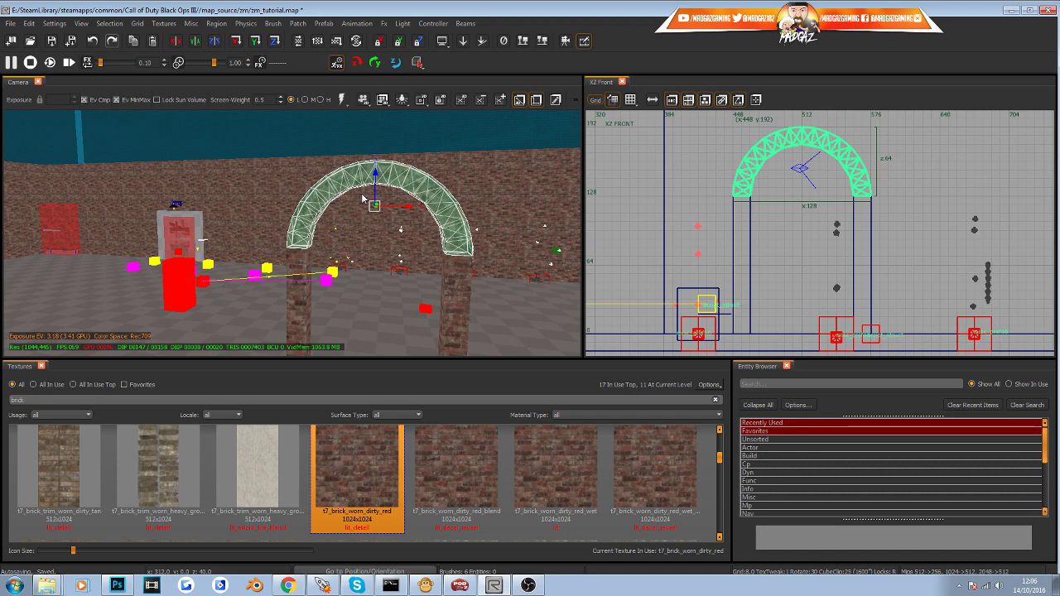
key("bracketright")
right_click_drag(403, 266, 404, 266)
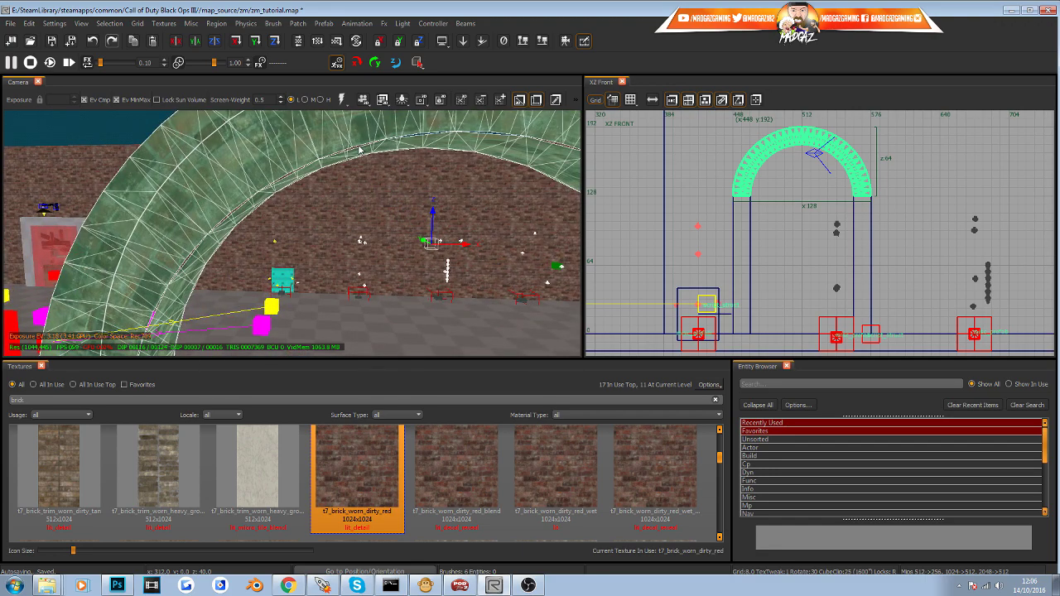
key("bracketright")
mouse_move(371, 208)
right_mouse_down()
mouse_move(337, 219)
mouse_move(359, 203)
right_mouse_up()
key("Escape")
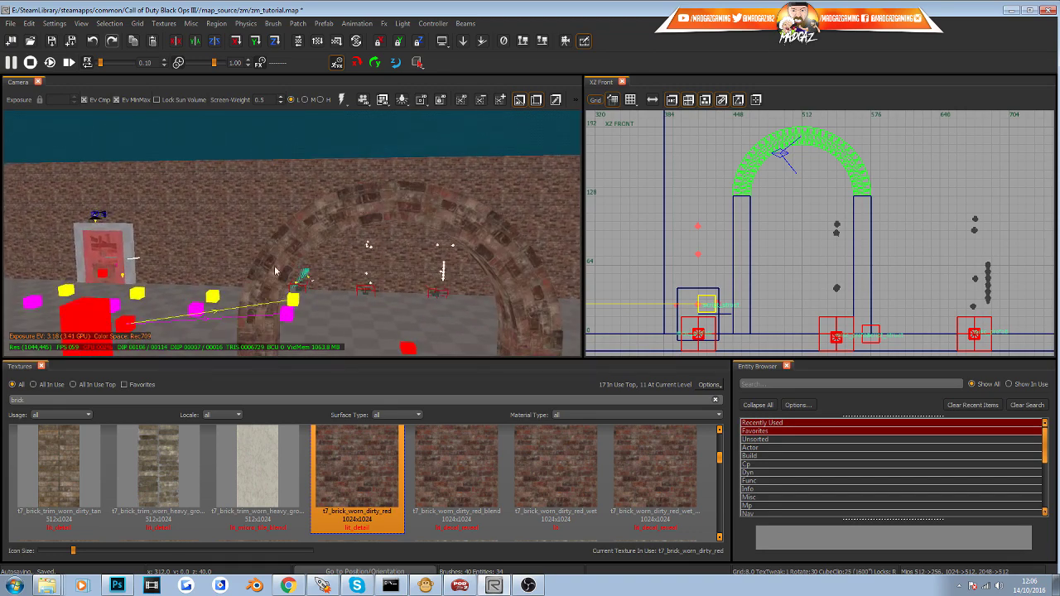
Apply Natural patch texturing to the arch's front face using the Surface Inspector, and deselect the face.
right_click_drag(356, 252, 356, 255)
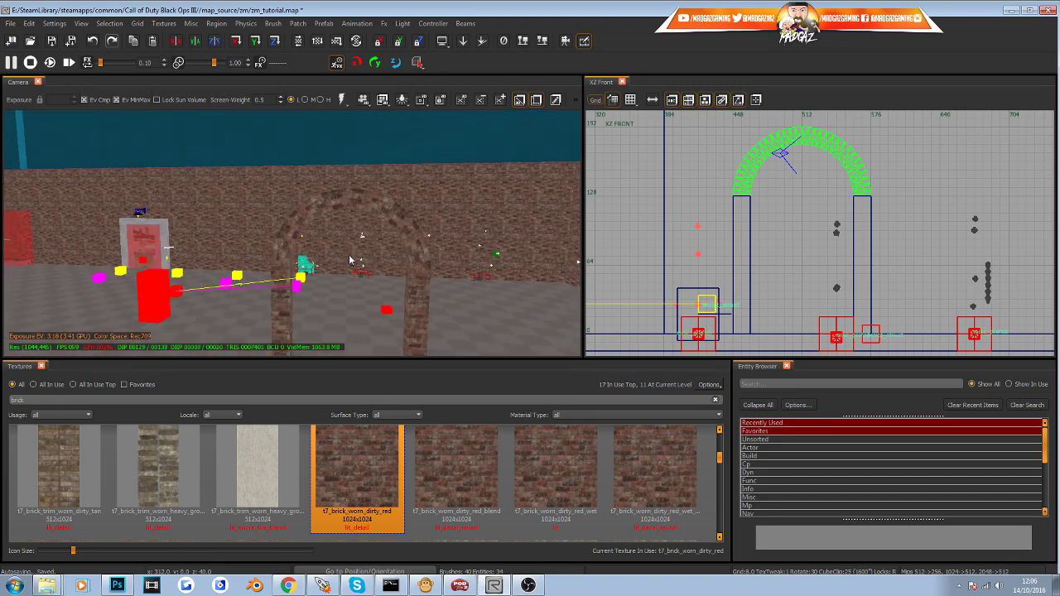
left_click(303, 210)
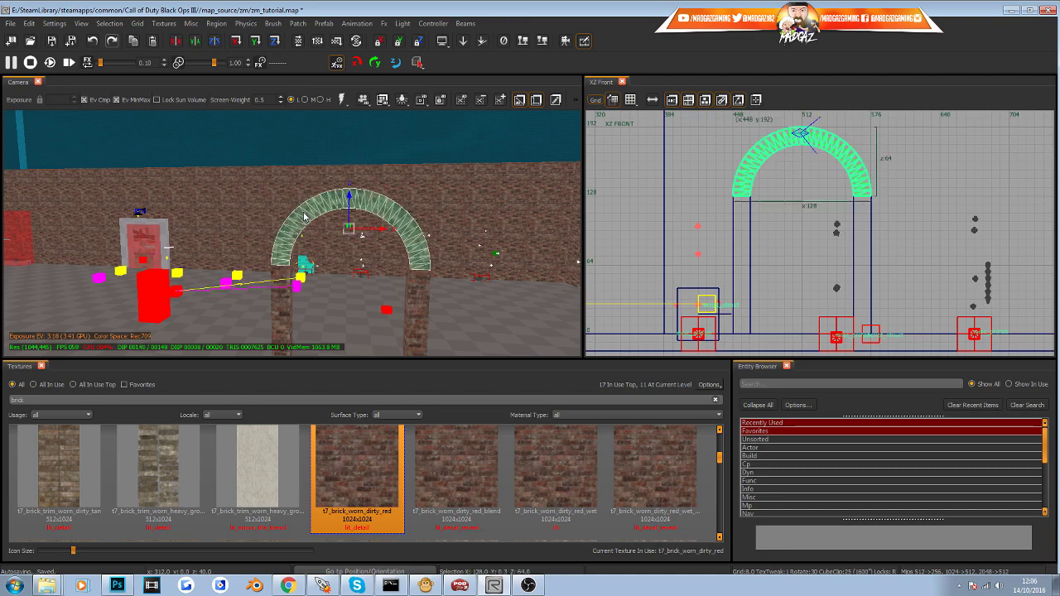
scroll(303, 211, "up", 5)
scroll(331, 251, "down", 5)
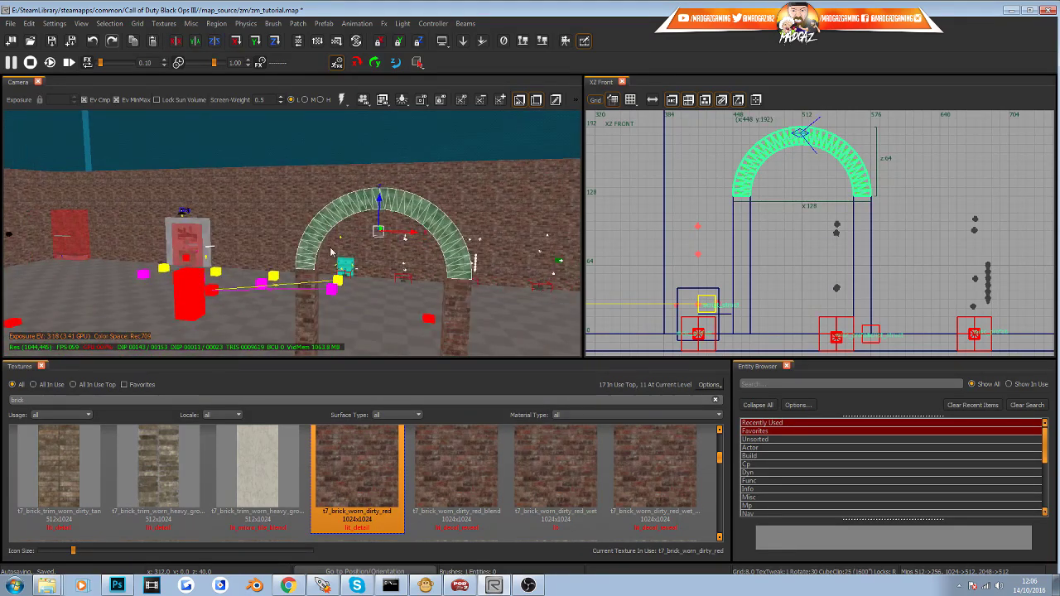
key("s")
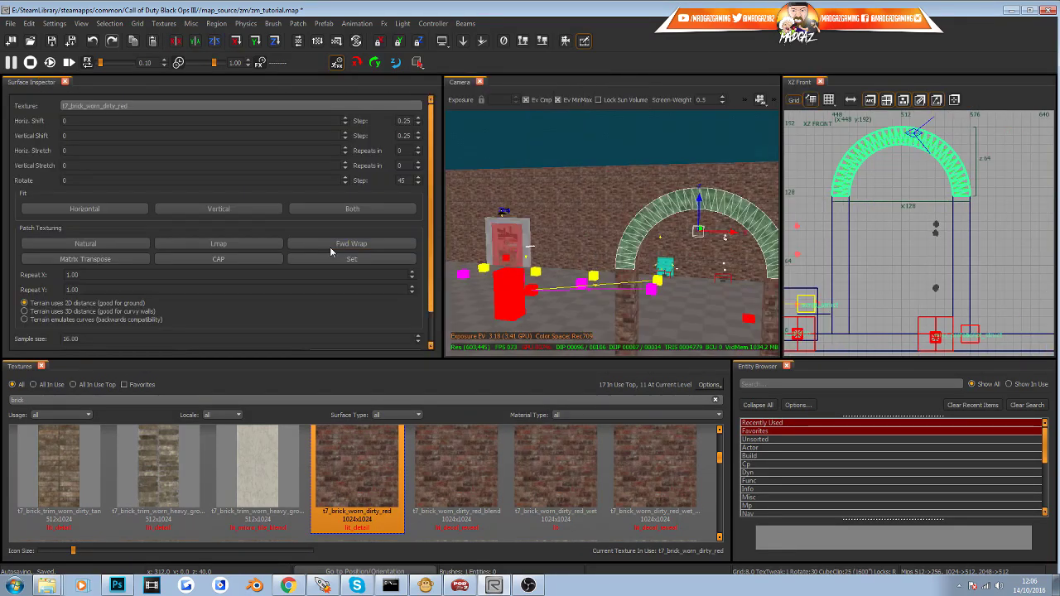
left_click_drag(442, 200, 317, 201)
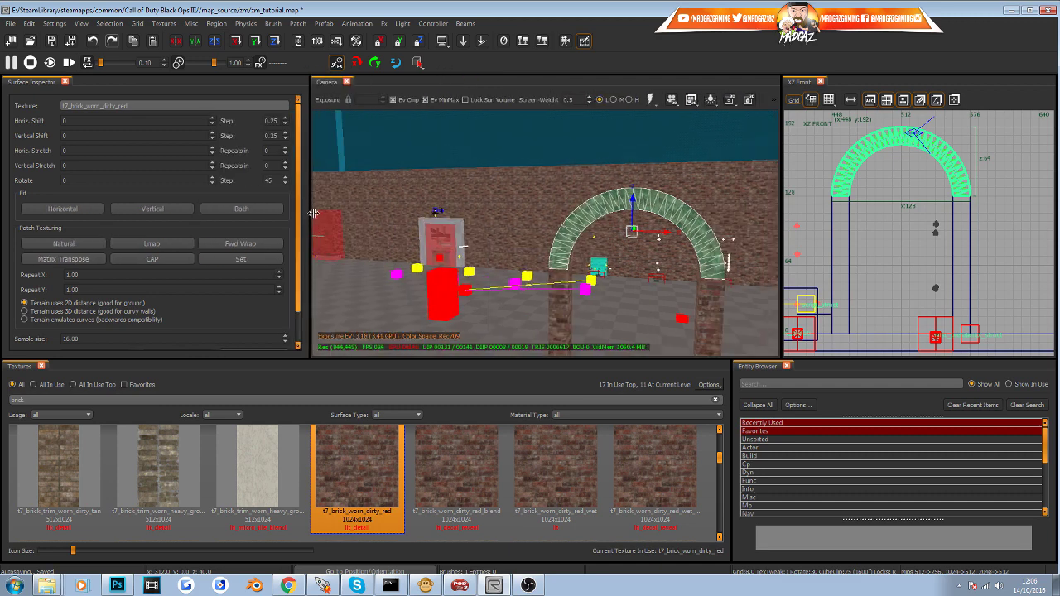
left_click(81, 244)
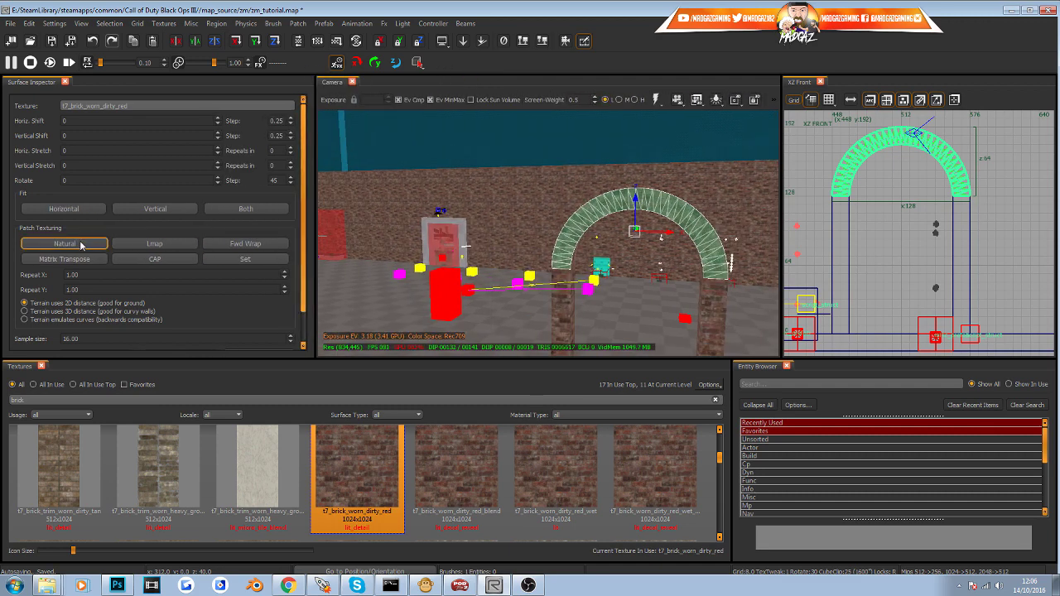
right_click_drag(631, 291, 638, 292)
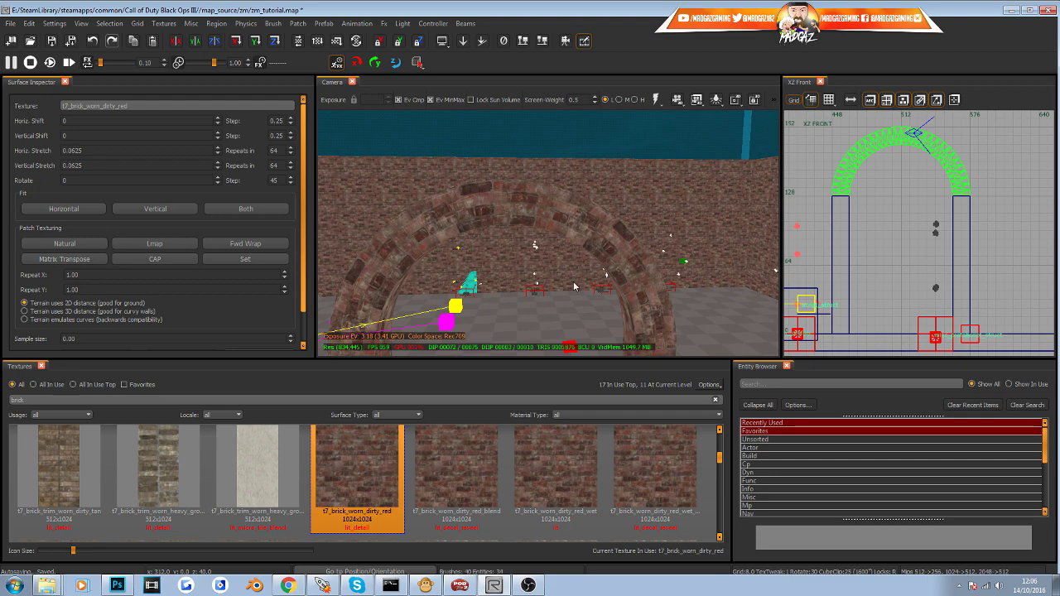
Apply Natural patch texturing to the arch's outer curved surface and deselect it.
right_click_drag(568, 295, 662, 340)
right_click_drag(456, 299, 568, 293)
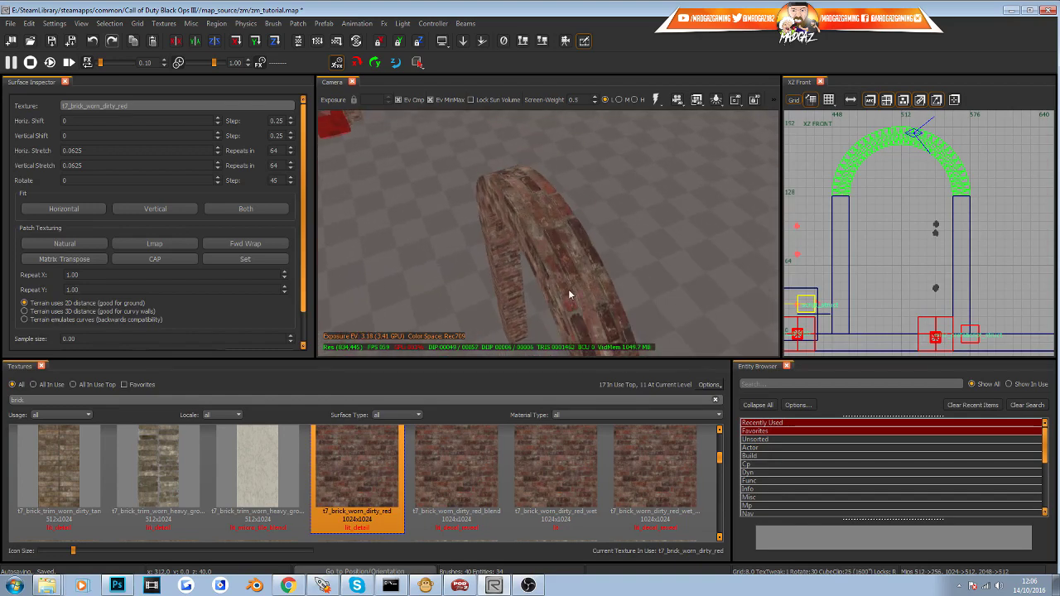
left_click(542, 237, "shift")
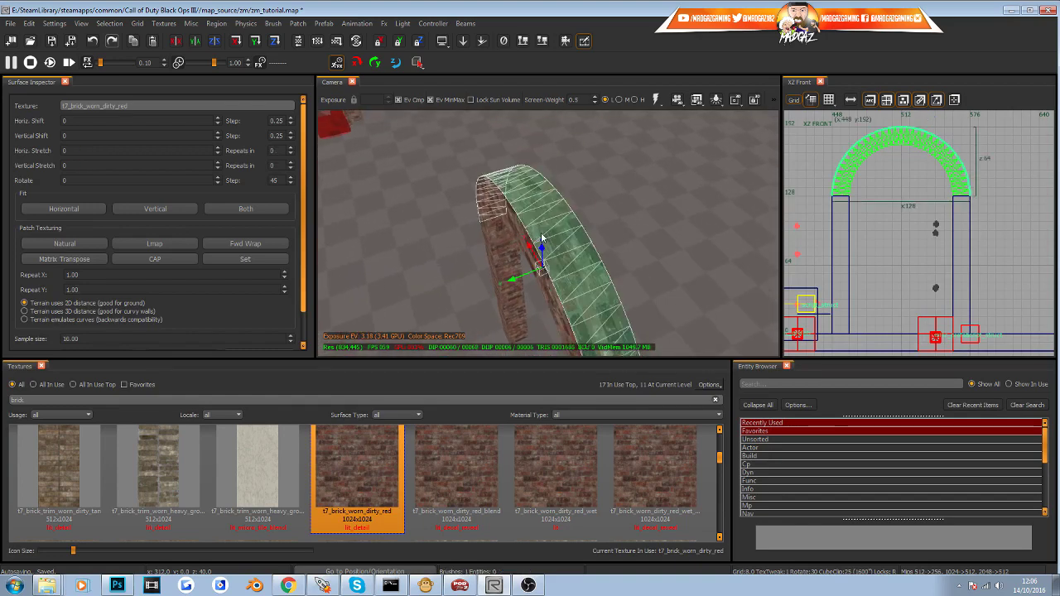
left_click(85, 245)
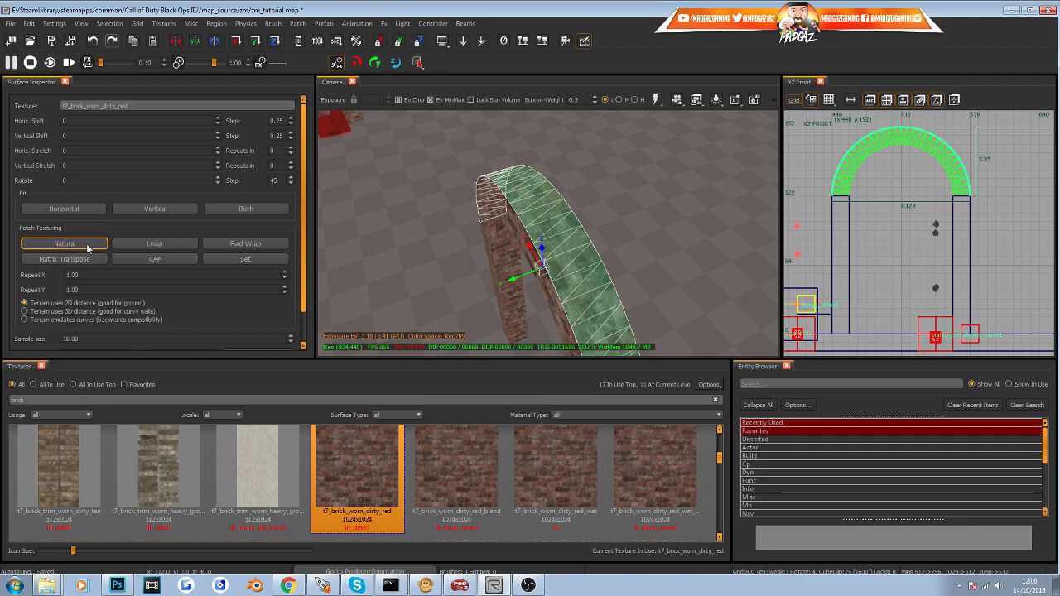
key("Escape")
Apply Natural patch texturing to the arch's back face, check the arch from other angles, and close the Surface Inspector.
right_click_drag(520, 246, 526, 211)
right_click_drag(547, 273, 545, 224)
left_click(545, 223, "shift")
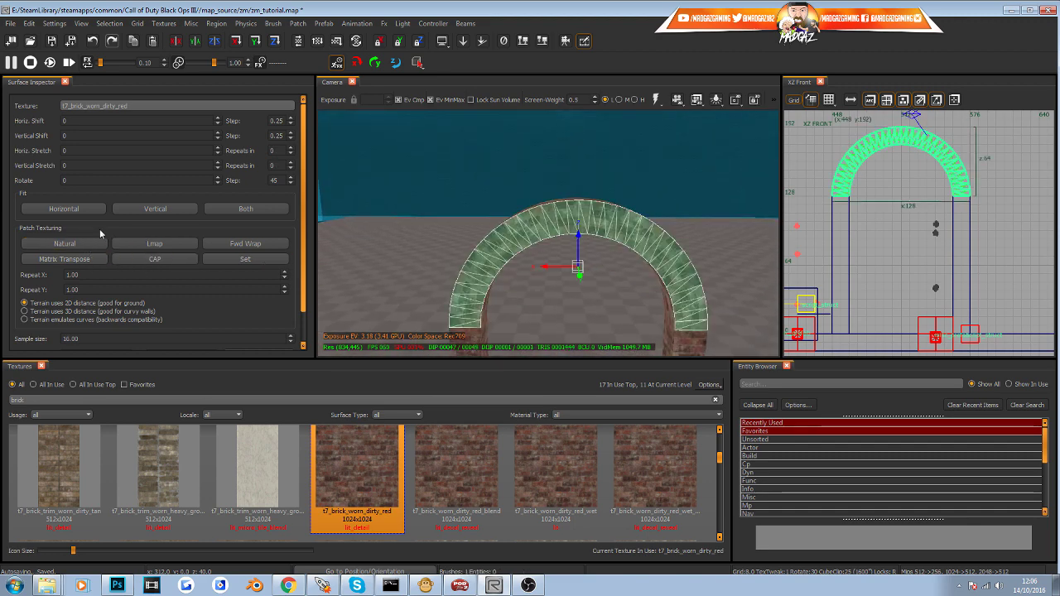
key("Escape")
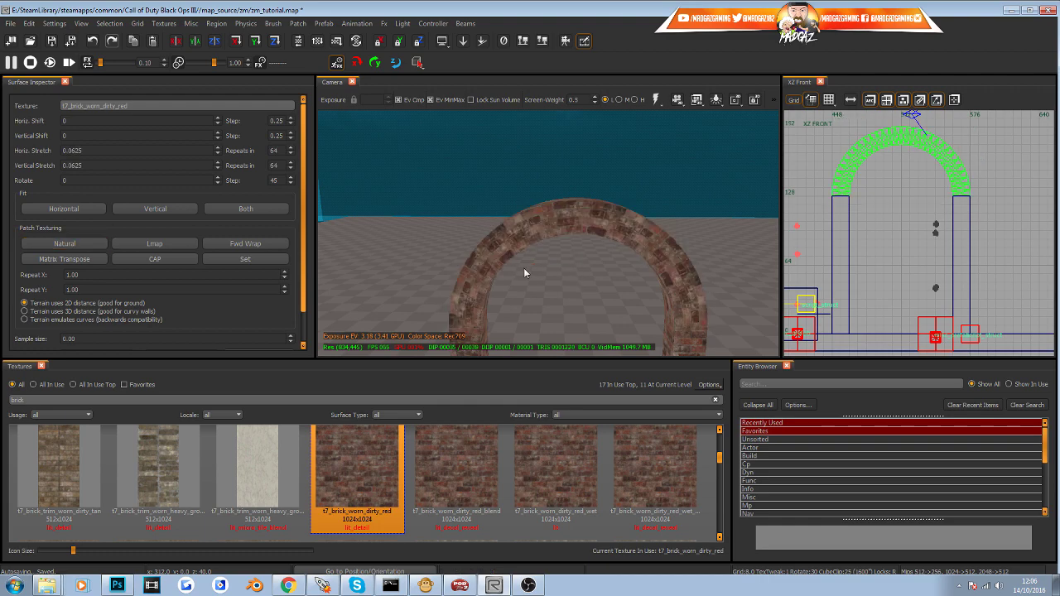
right_click_drag(525, 269, 605, 269)
right_click_drag(549, 249, 646, 265)
right_click_drag(549, 234, 530, 253)
right_click_drag(541, 207, 525, 286)
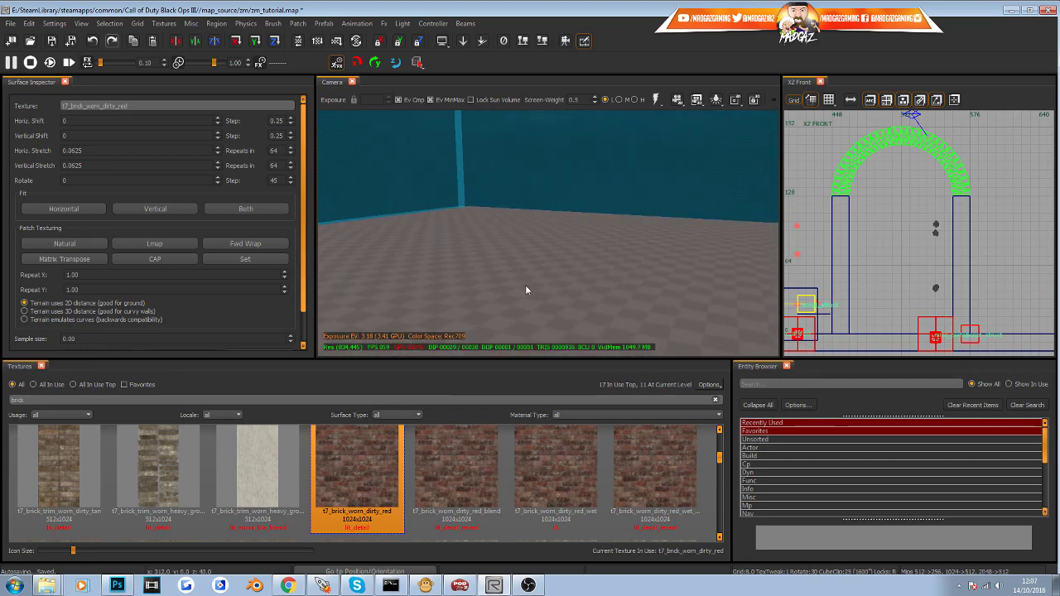
scroll(955, 285, "down", 3)
left_click(67, 83)
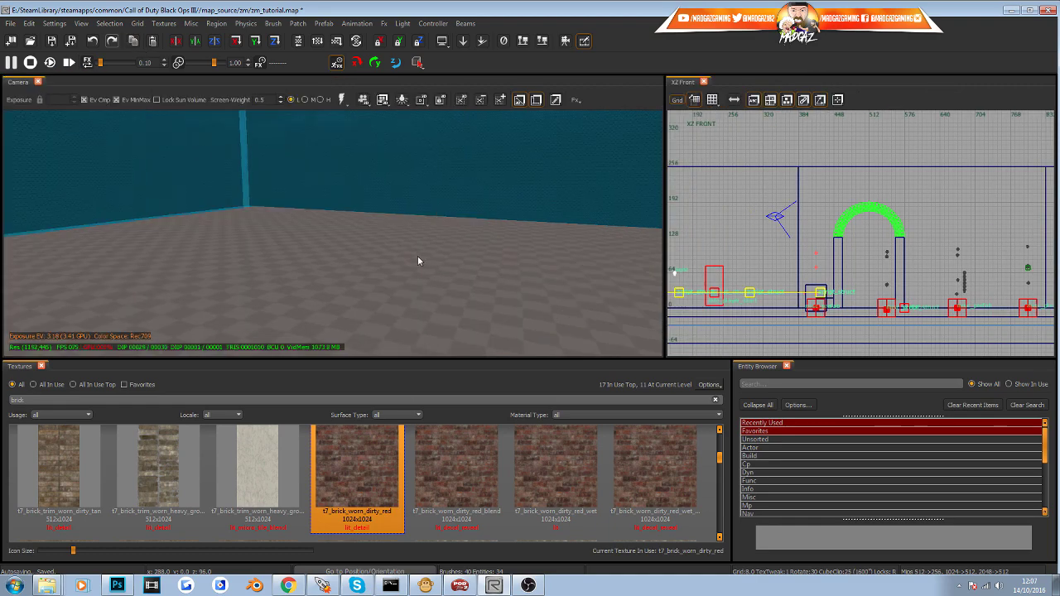
Create a brick pillar 16 units wide and 128 units high beside the archway at x 640 in the front view.
right_click_drag(419, 257, 546, 279)
scroll(832, 302, "down", 2)
right_click_drag(831, 302, 755, 270)
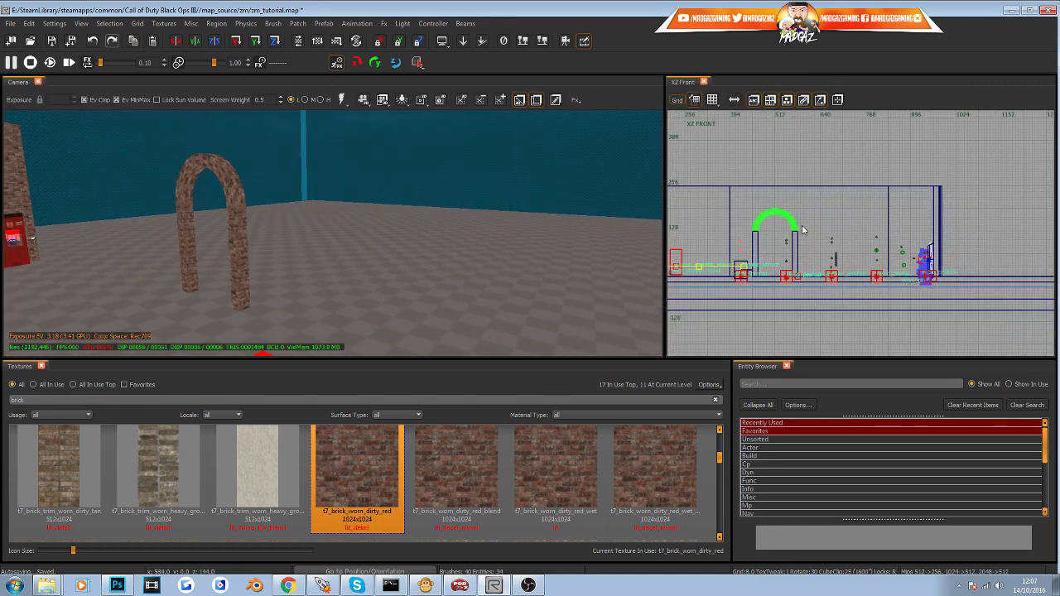
scroll(822, 237, "up", 3)
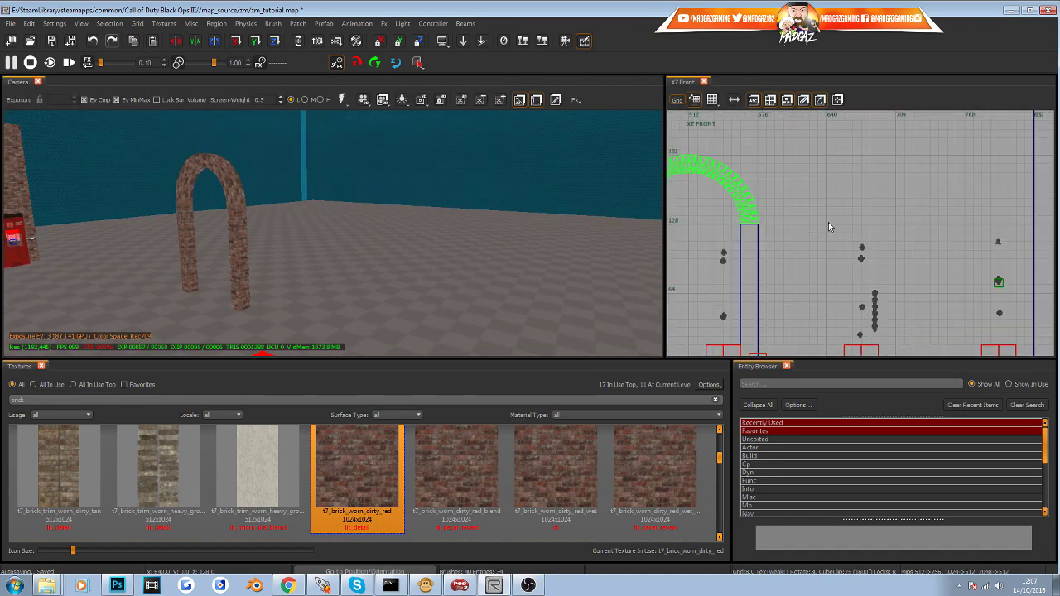
left_click_drag(832, 233, 855, 246)
scroll(846, 249, "down", 6)
right_click_drag(845, 251, 837, 231)
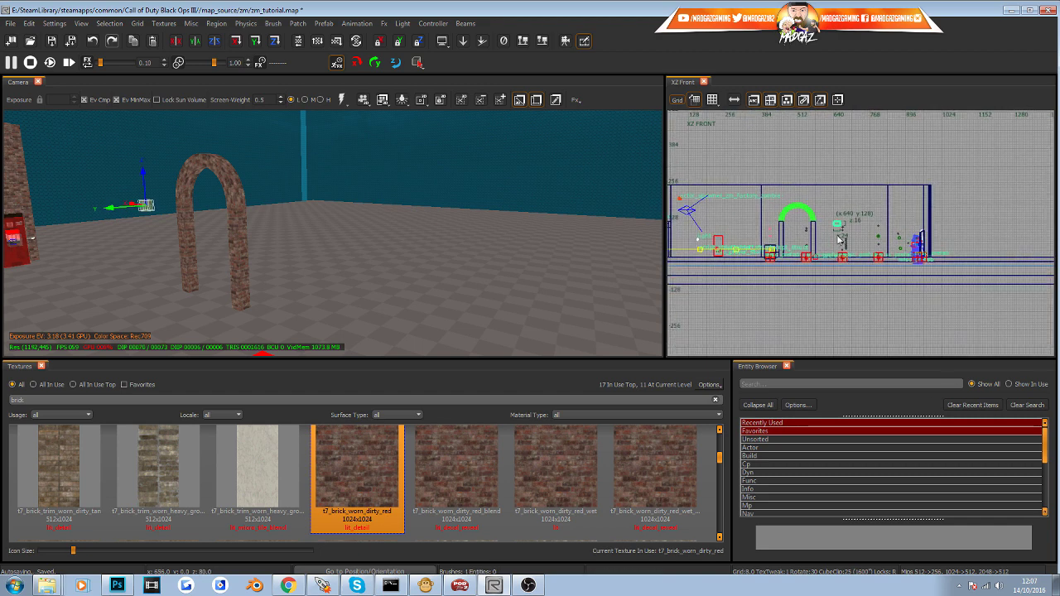
left_click_drag(836, 232, 834, 267)
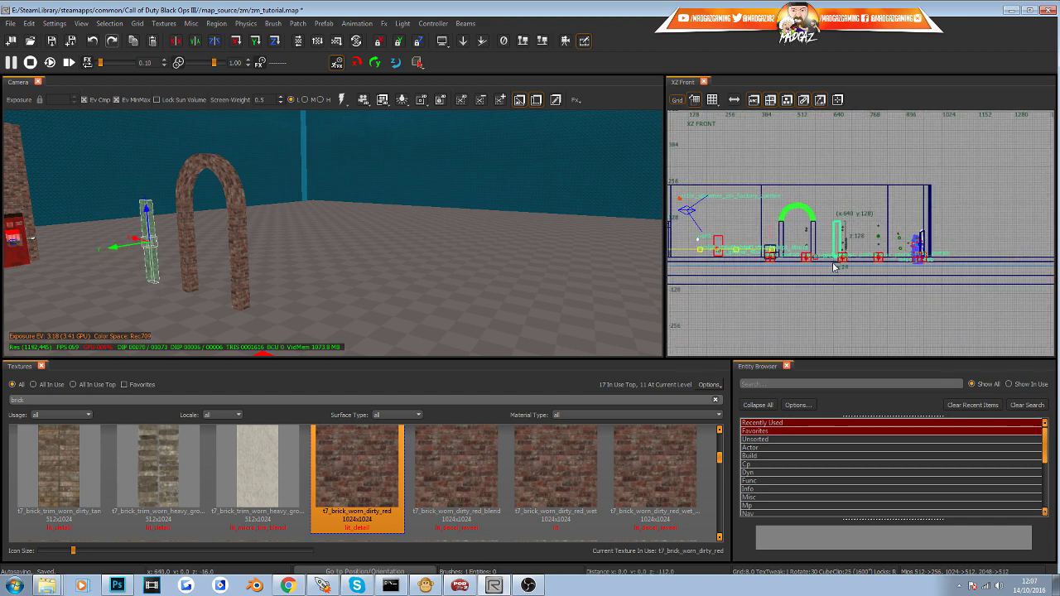
left_click(306, 315, "shift")
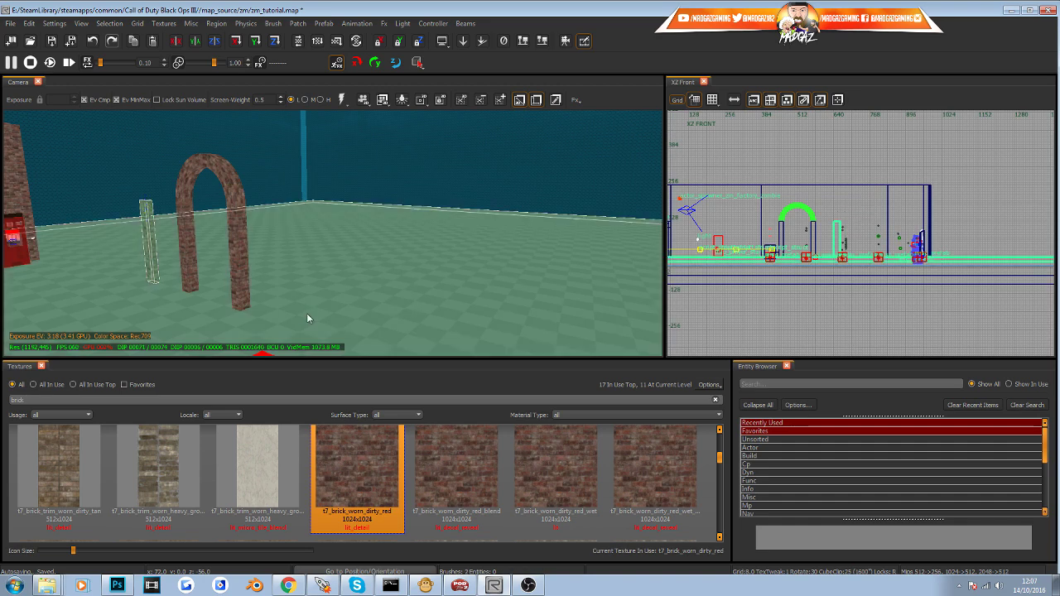
left_click(307, 315, "shift")
Duplicate the new pillar, place the copy 128 units further along the X axis, and deselect it.
scroll(811, 246, "up", 5)
right_click_drag(902, 249, 857, 253)
mouse_move(896, 209)
left_mouse_down()
mouse_move(975, 207)
mouse_move(955, 201)
left_mouse_up()
key("space")
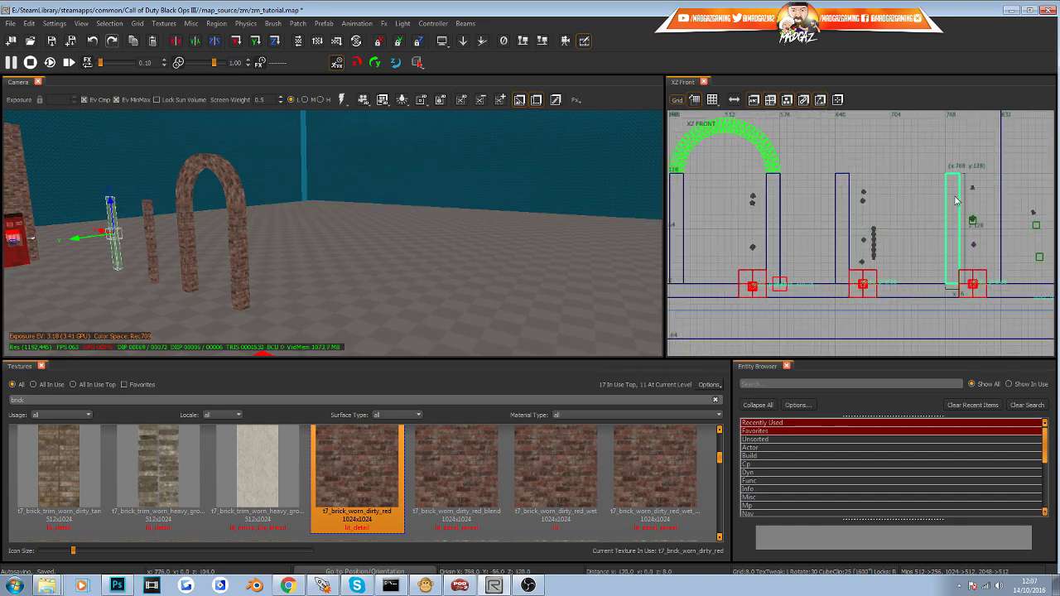
key("Escape")
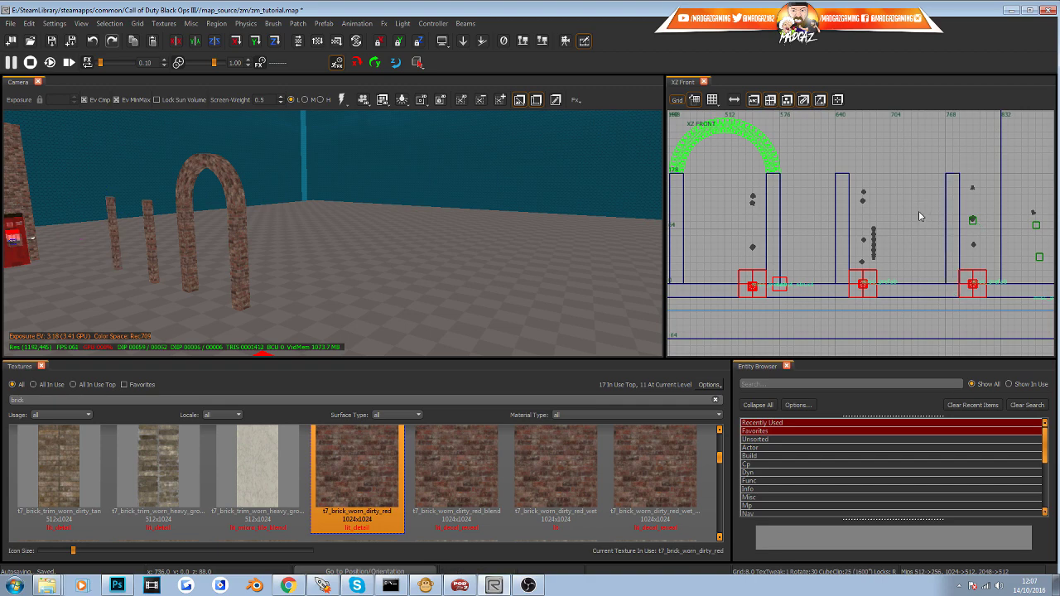
Draw a lintel 144 units wide and 16 units high across the tops of the two new pillars, and deselect it.
mouse_move(497, 234)
right_mouse_down()
mouse_move(430, 232)
mouse_move(439, 190)
mouse_move(414, 223)
mouse_move(415, 257)
right_mouse_up()
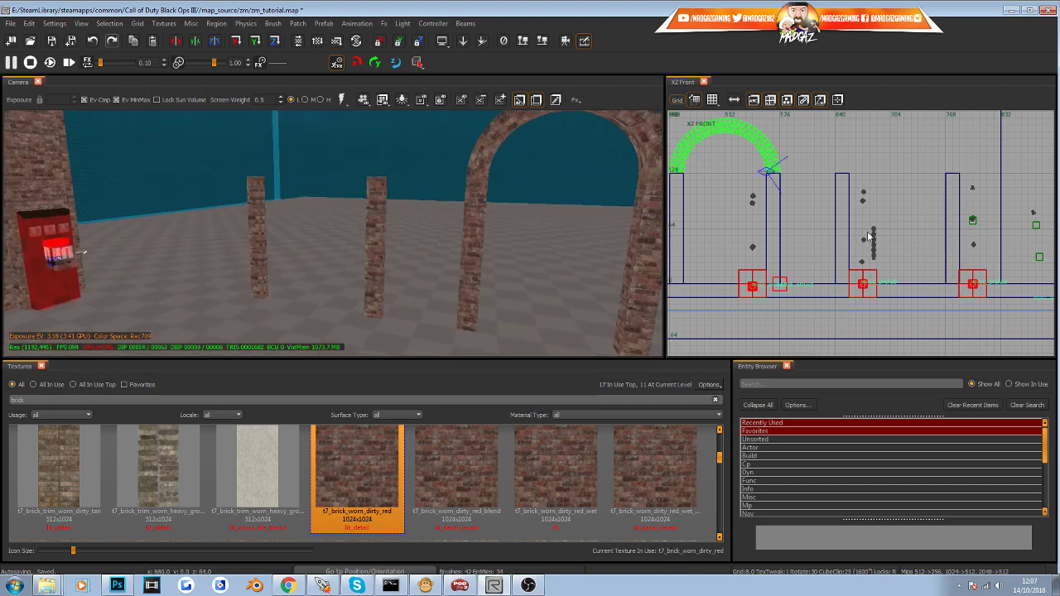
left_click_drag(833, 160, 960, 174)
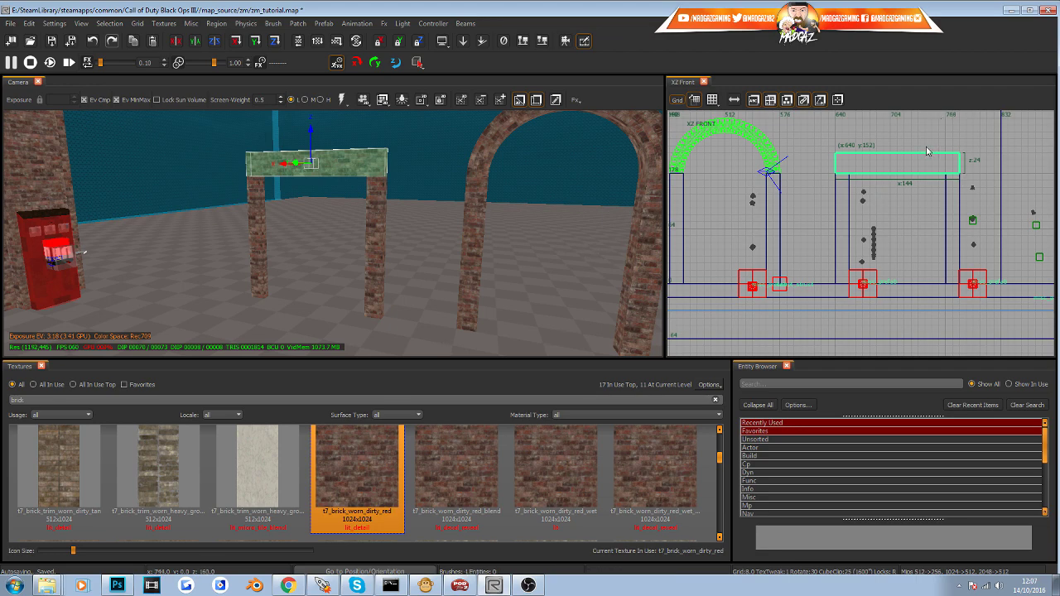
left_click_drag(926, 148, 925, 153)
key("Escape")
mouse_move(479, 212)
right_mouse_down()
mouse_move(476, 182)
mouse_move(391, 184)
mouse_move(430, 176)
mouse_move(405, 168)
mouse_move(416, 165)
right_mouse_up()
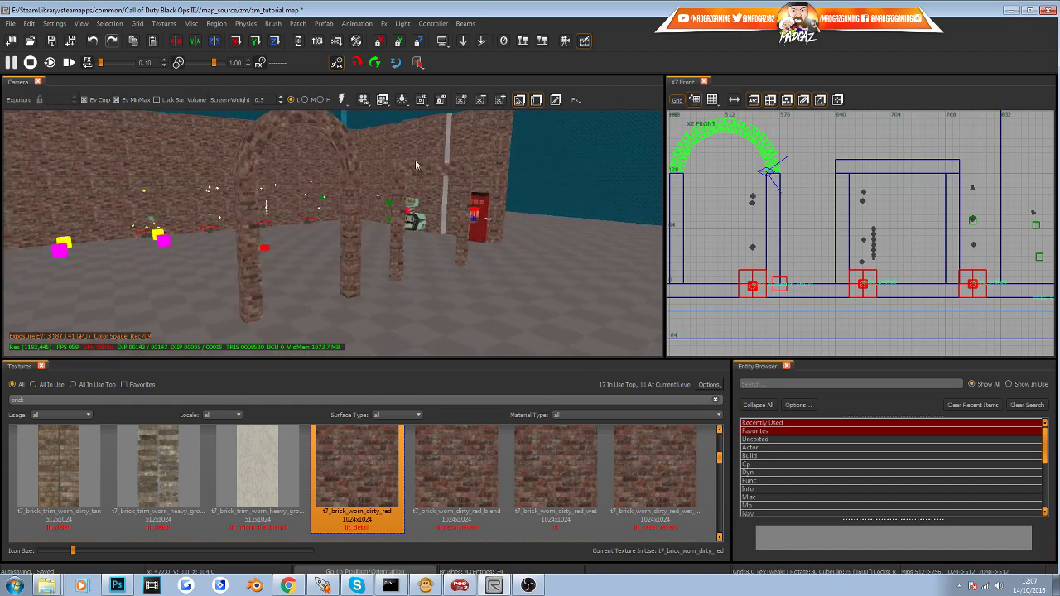
Stretch both new pillars and their lintel together in the side view into a corridor about 296 units deep, and deselect them.
left_click(404, 220, "shift")
left_click(419, 181, "shift")
left_click(466, 224, "shift")
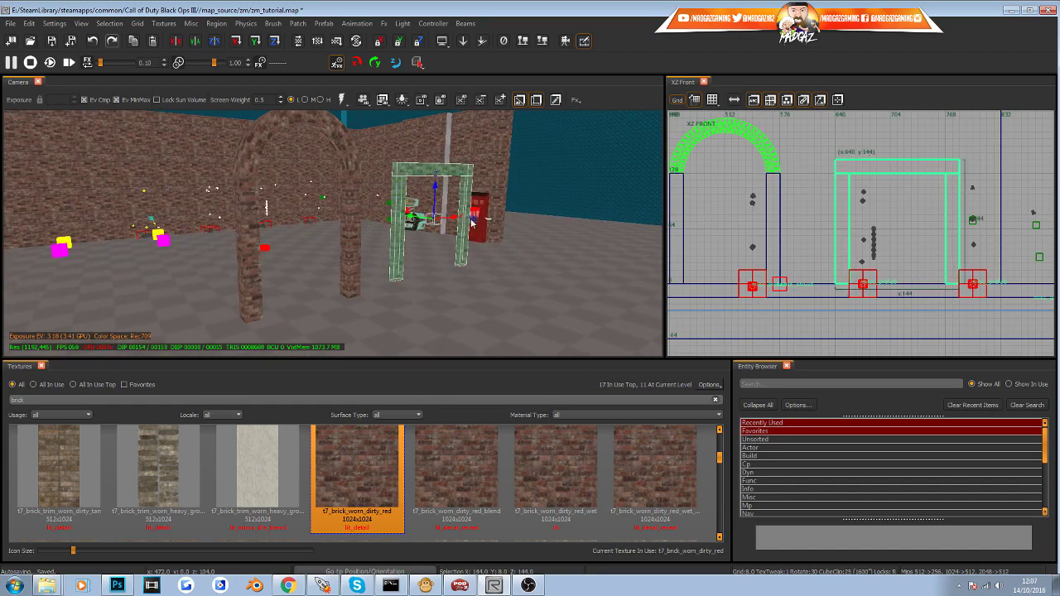
key("ctrl+Tab")
scroll(877, 249, "down", 5)
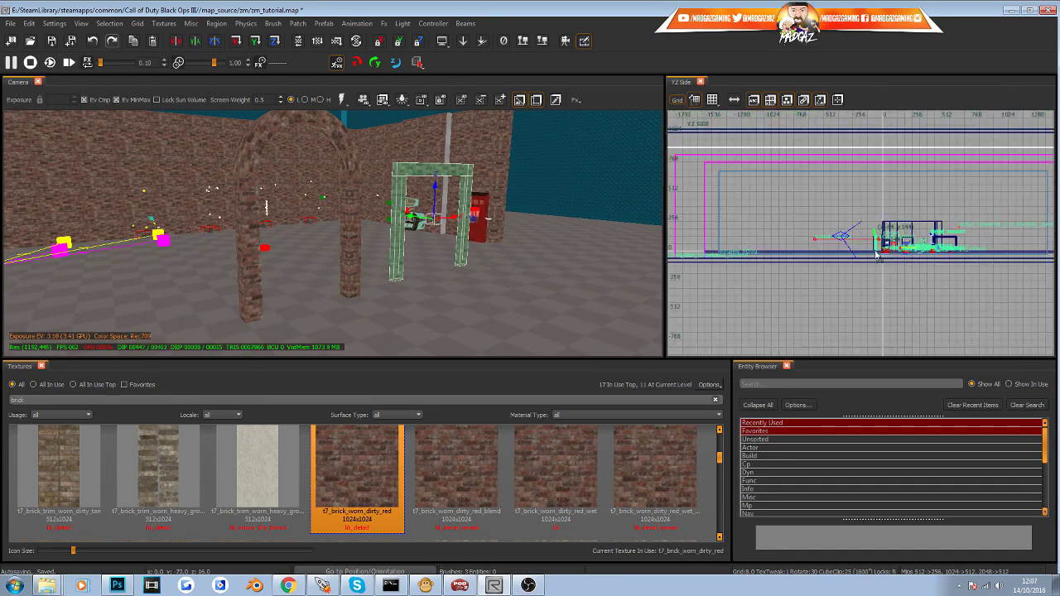
left_click_drag(873, 249, 839, 247)
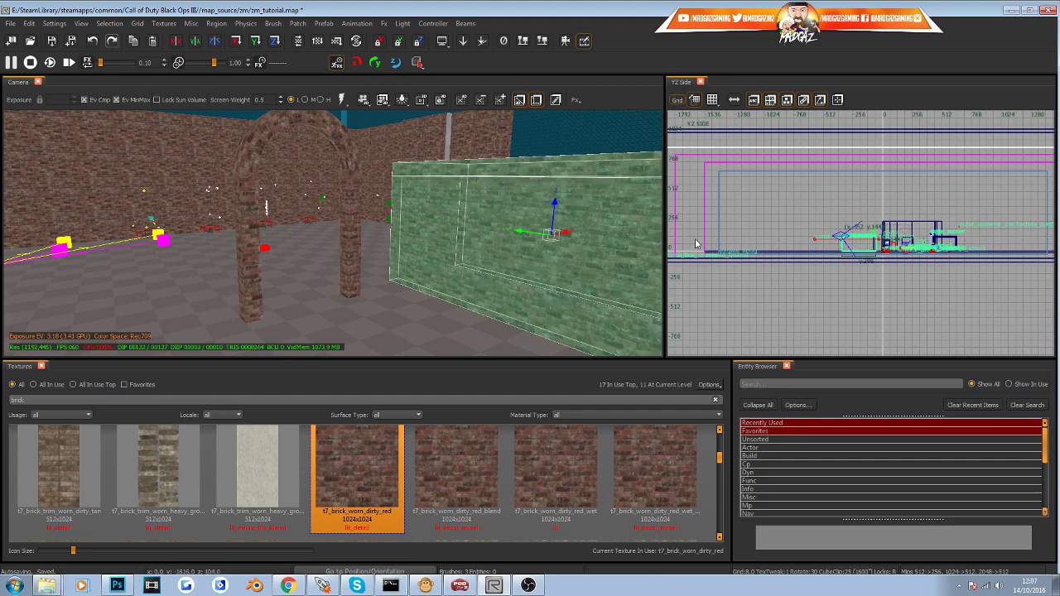
key("Escape")
mouse_move(564, 230)
right_mouse_down()
mouse_move(613, 231)
mouse_move(431, 232)
mouse_move(605, 232)
mouse_move(609, 165)
mouse_move(613, 232)
right_mouse_up()
key("Down")
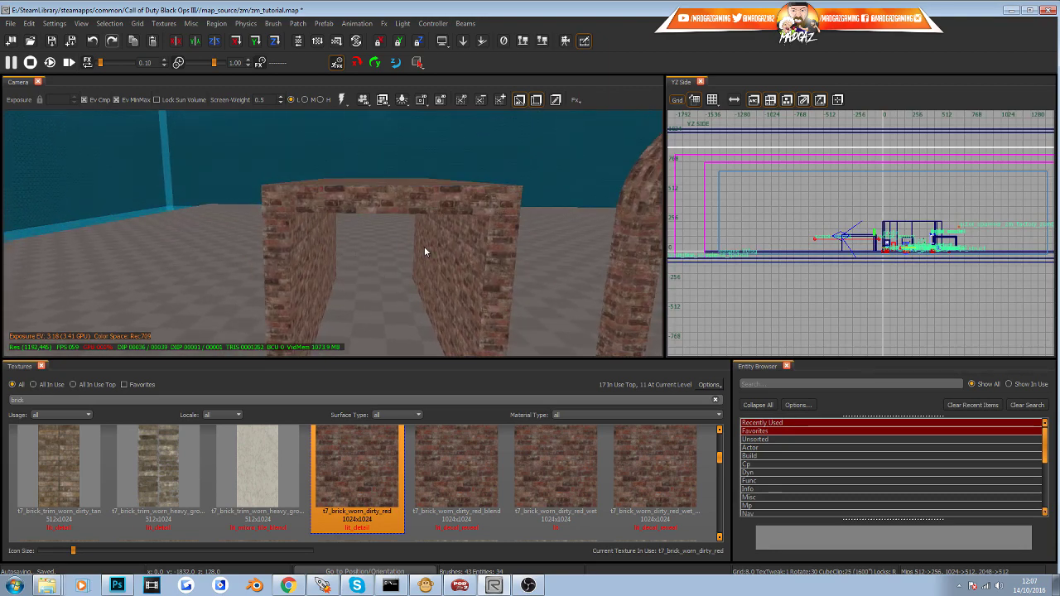
right_click_drag(424, 246, 498, 229, "ctrl")
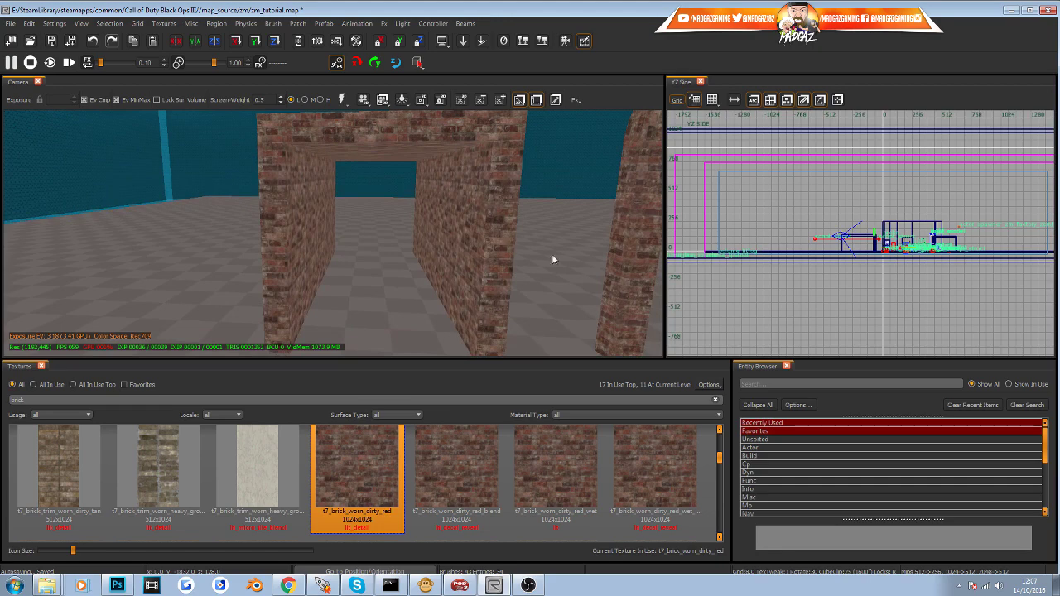
Draw a thin brush 112 units wide in the front view, directly beneath the corridor's ceiling and spanning between its walls.
scroll(868, 240, "up", 10)
key("ctrl+Tab")
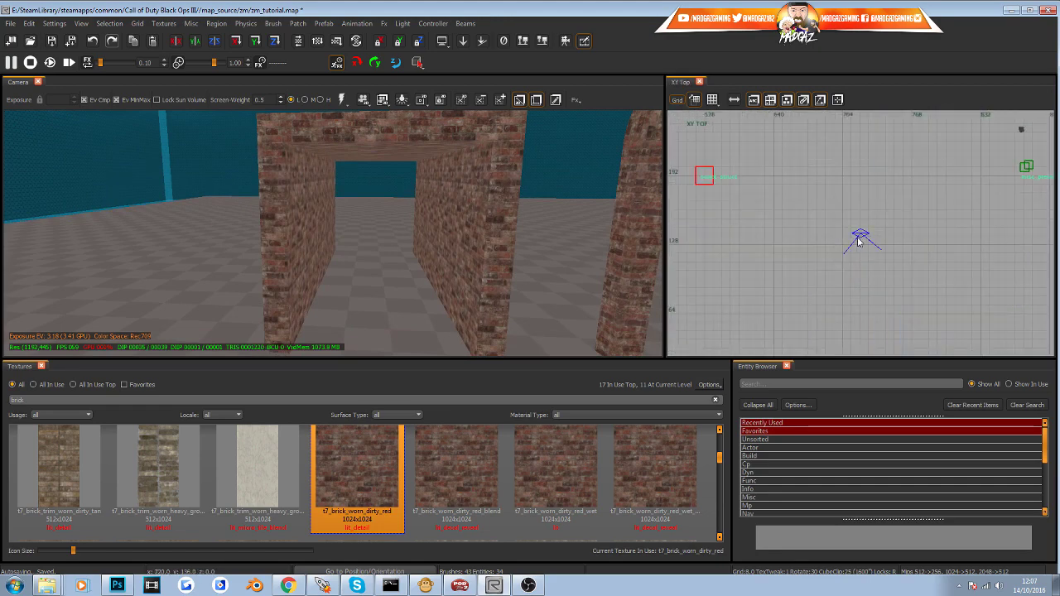
scroll(858, 240, "down", 3)
key("ctrl+Tab")
scroll(859, 240, "up", 4)
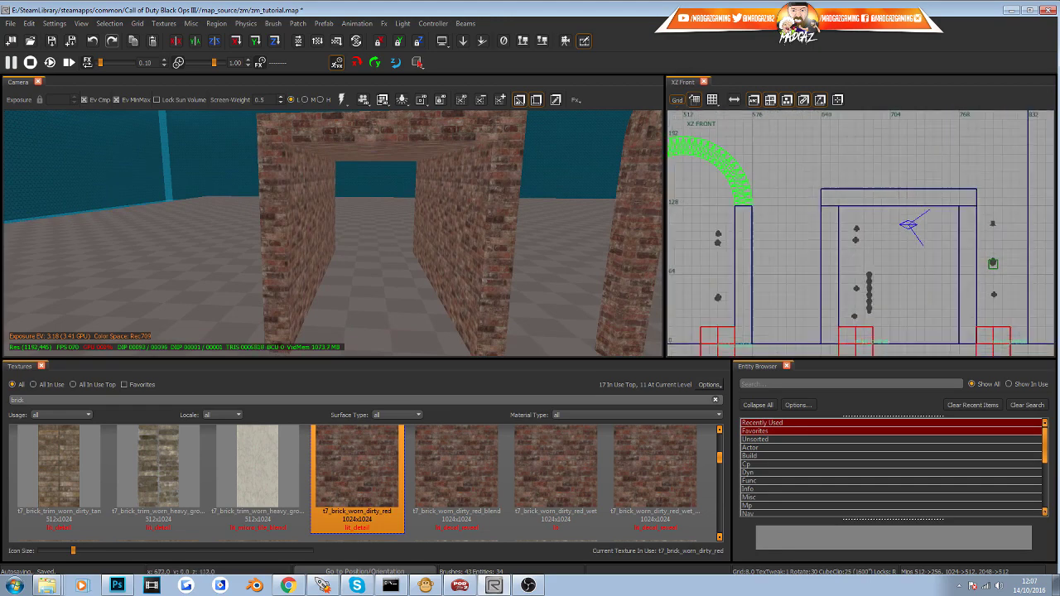
right_click_drag(881, 220, 790, 219)
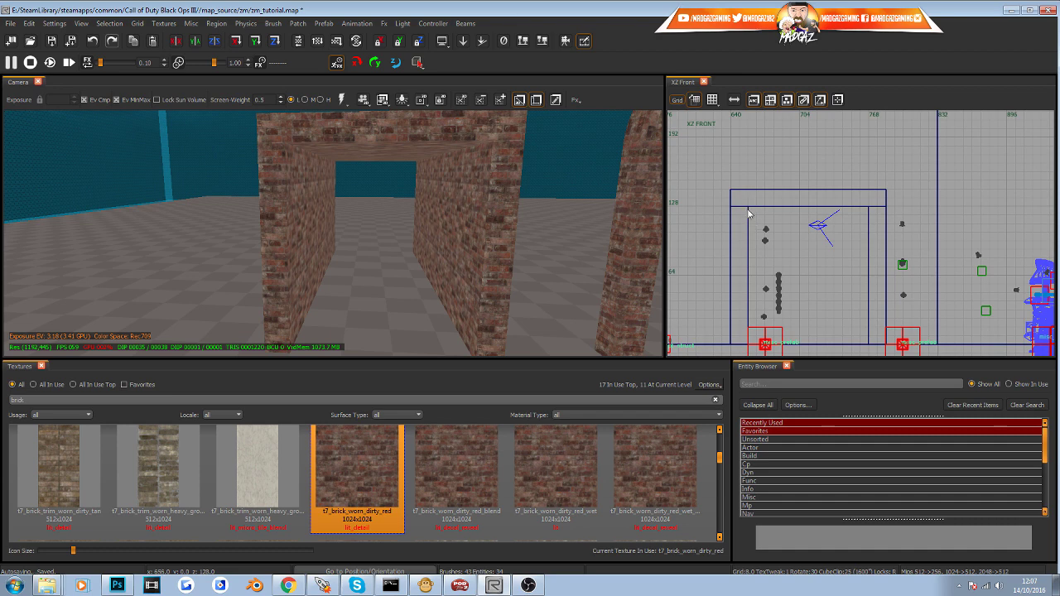
left_click_drag(749, 213, 871, 217)
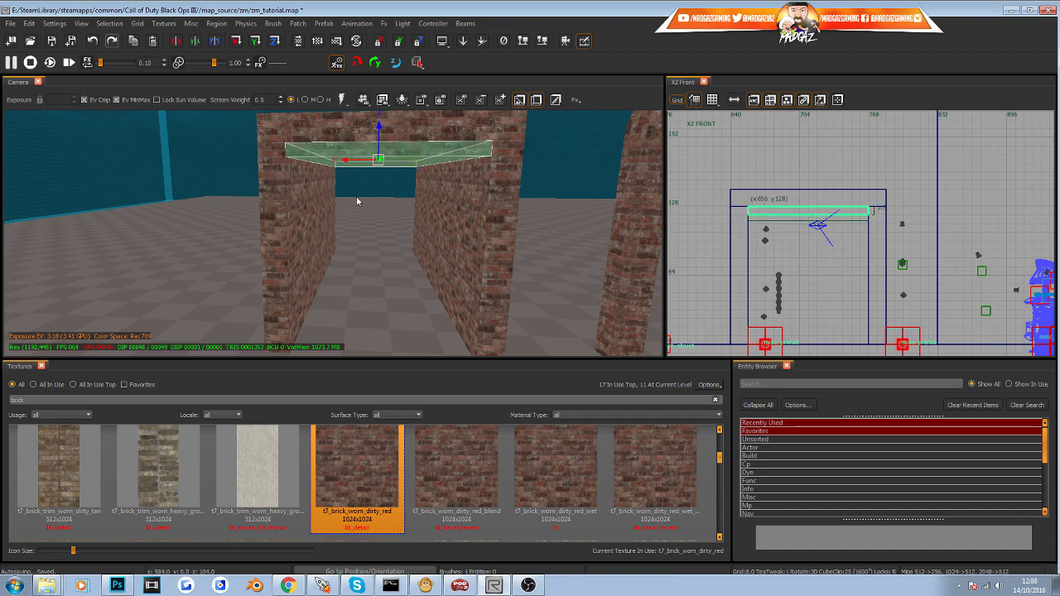
right_click_drag(456, 221, 468, 253)
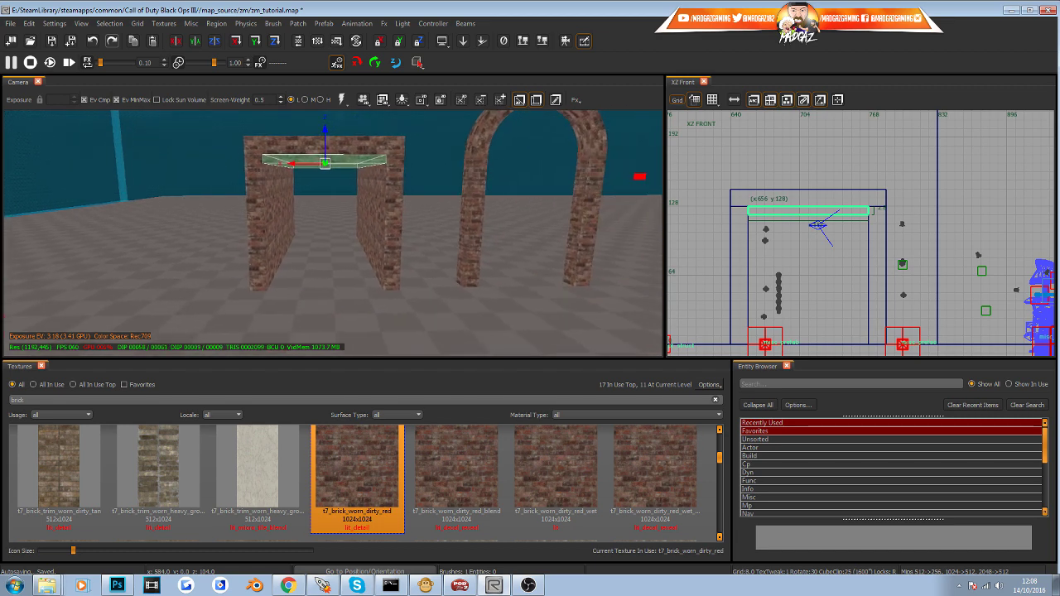
right_click_drag(515, 181, 504, 244)
right_click_drag(511, 167, 376, 281)
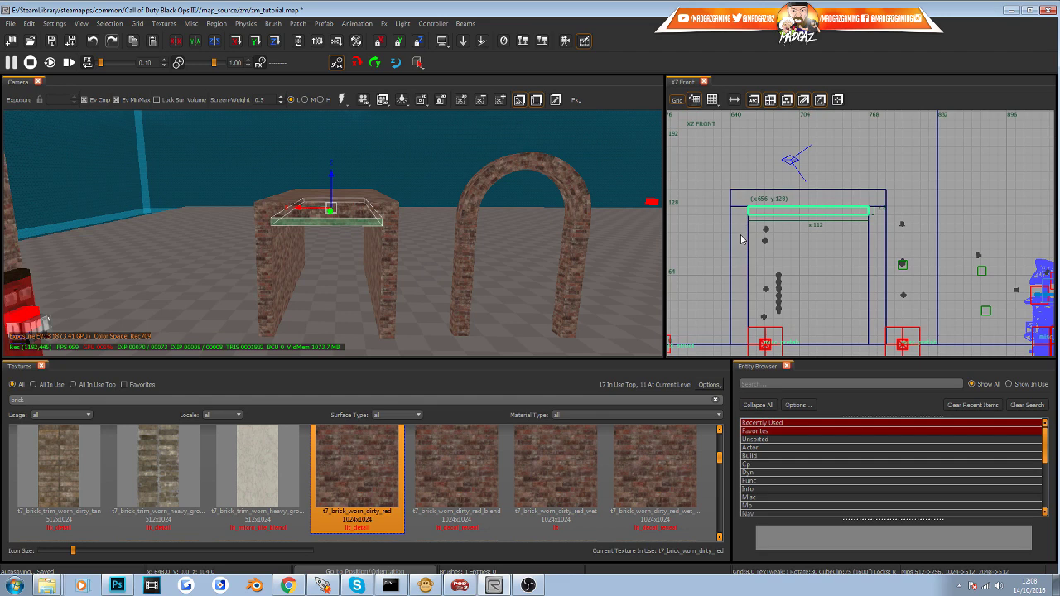
Convert the thin brush beneath the corridor ceiling into a simple curve patch with a density of width 5 and height 5.
key("ctrl+Tab")
key("ctrl+Tab")
key("ctrl+Tab")
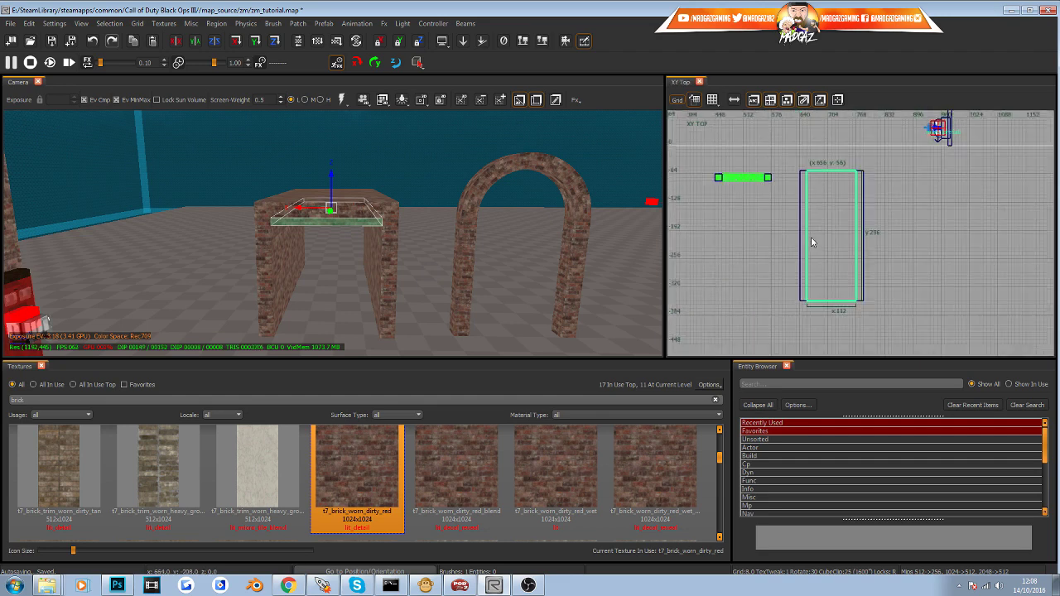
scroll(810, 241, "up", 5)
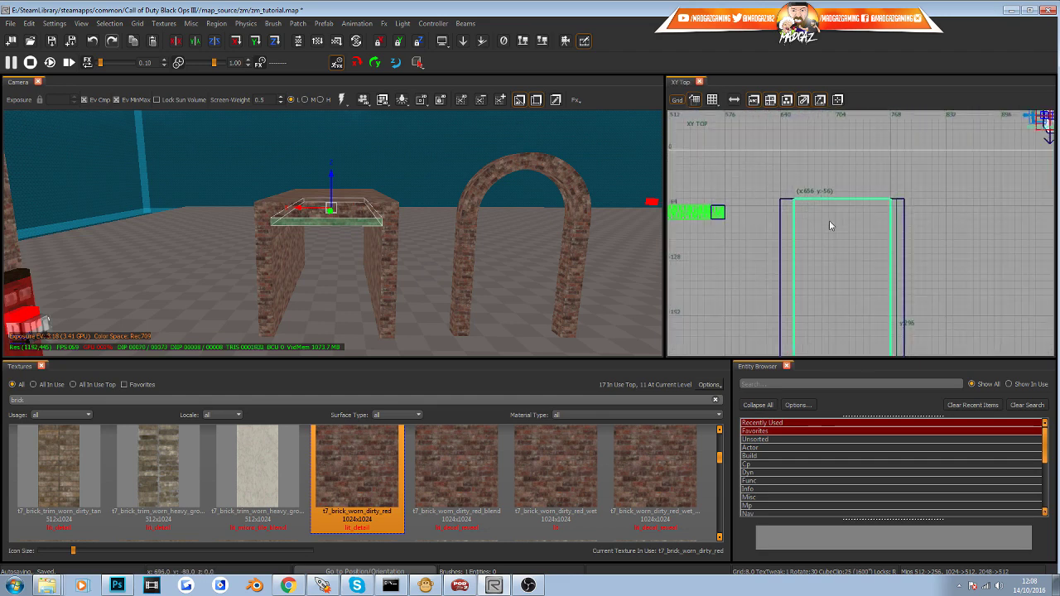
left_click(298, 23)
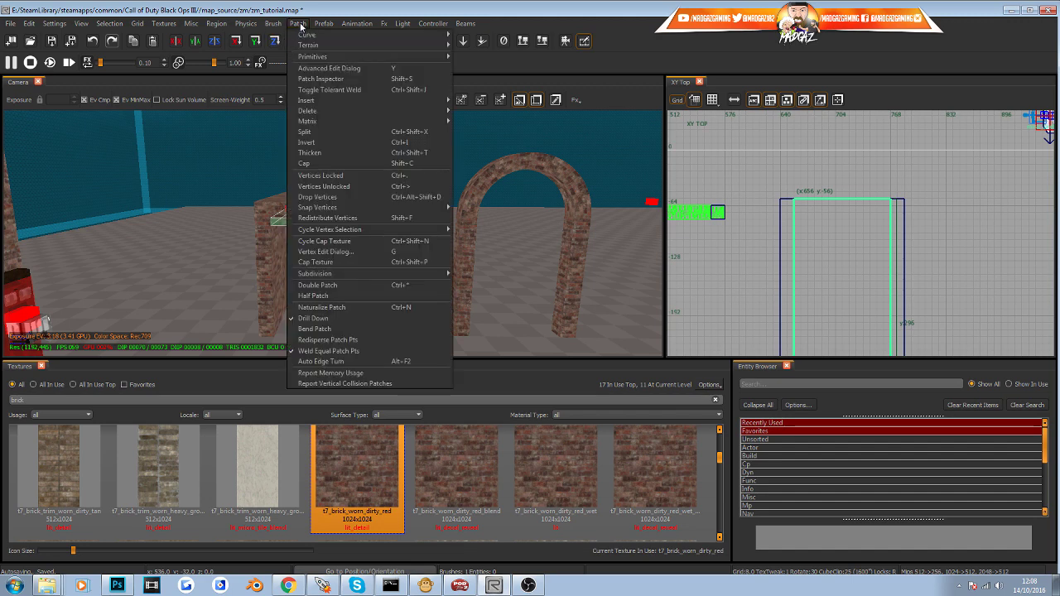
mouse_move(323, 36)
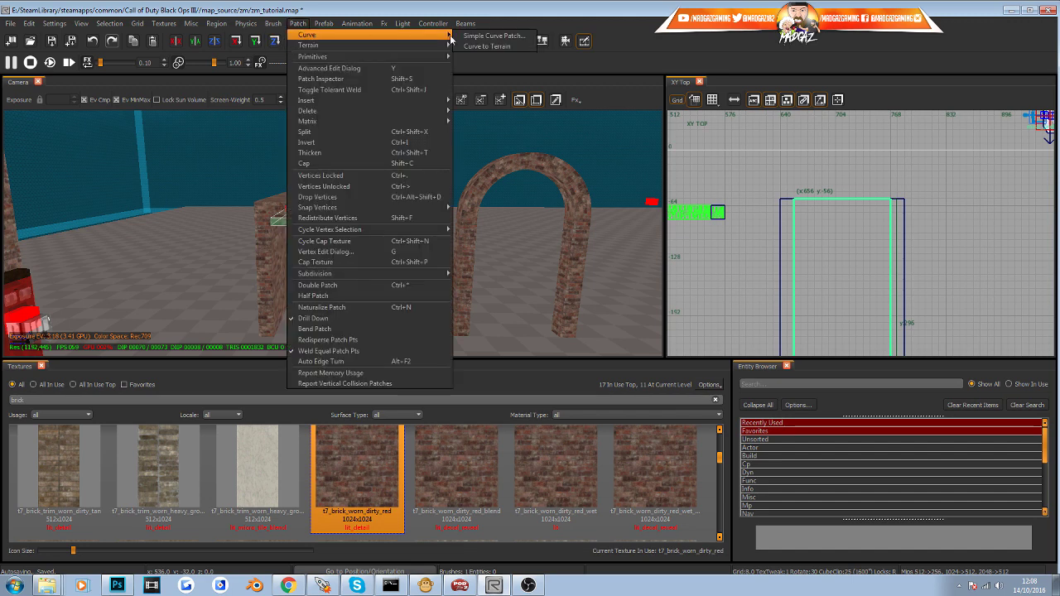
left_click(477, 39)
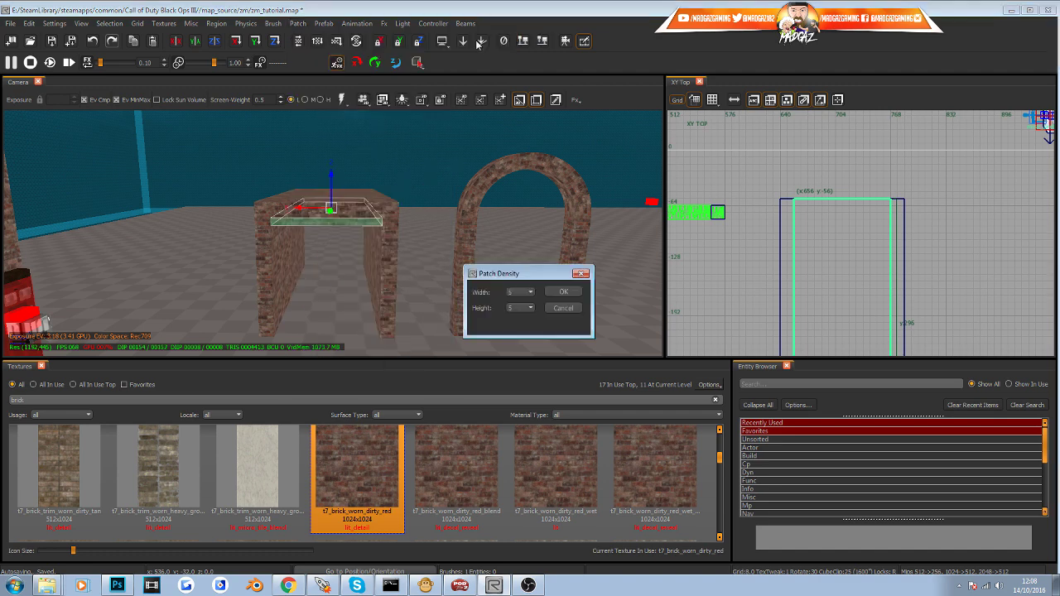
left_click(554, 292)
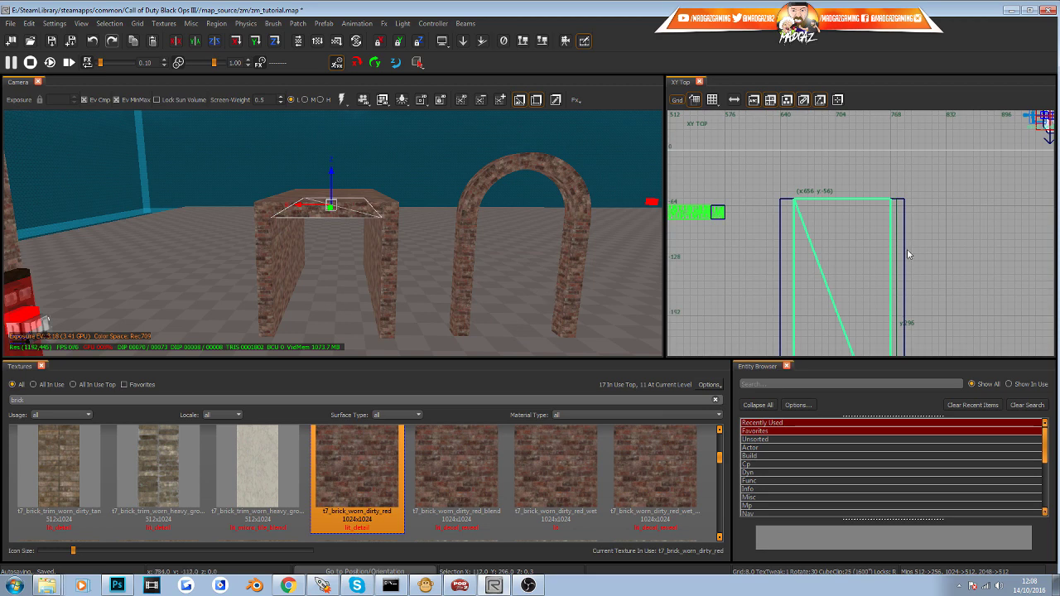
In the front view, lower the curve patch's left edge vertices 32 units along the corridor's left wall.
scroll(831, 239, "down", 3)
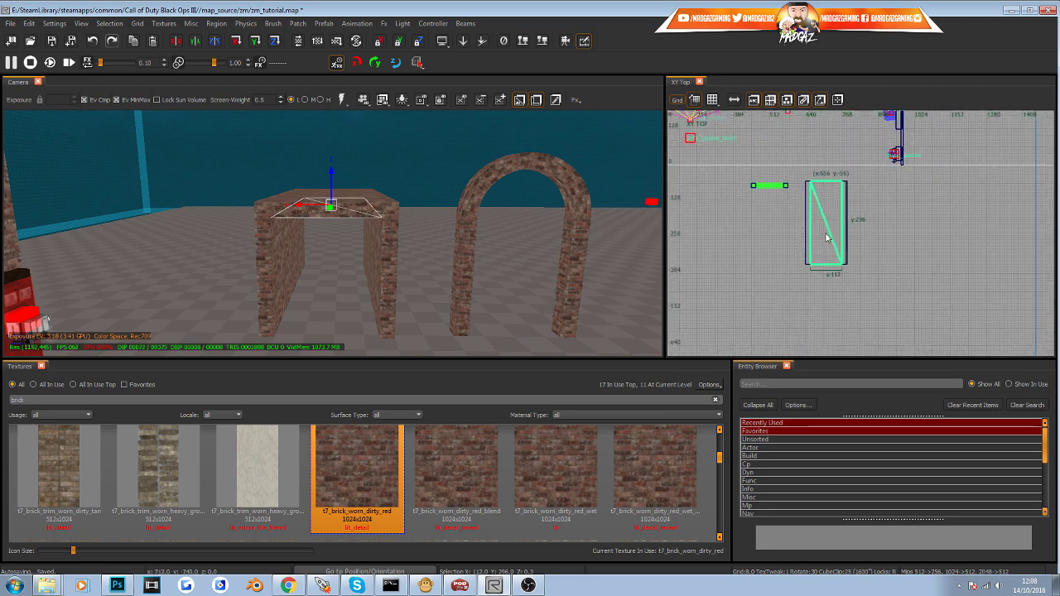
right_click_drag(431, 236, 414, 199)
right_click_drag(339, 248, 337, 228)
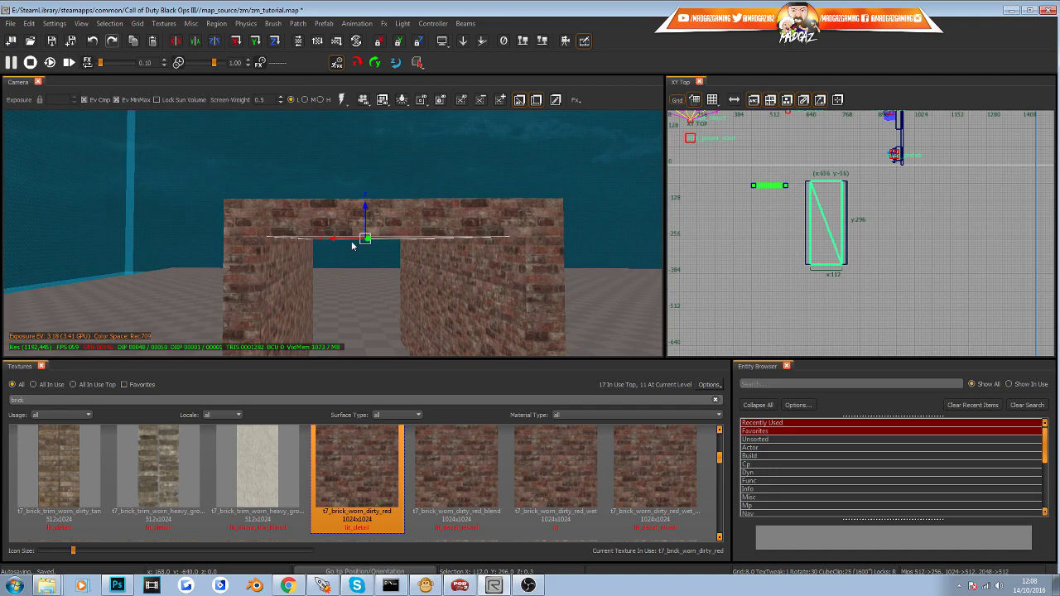
right_click_drag(496, 259, 500, 275)
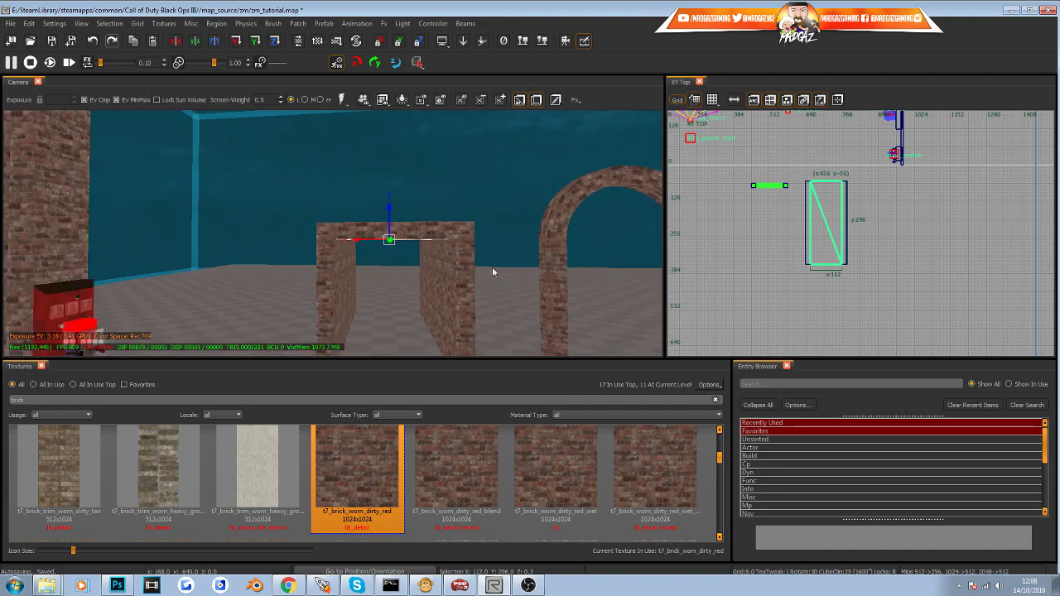
key("ctrl+Tab")
scroll(891, 214, "up", 3)
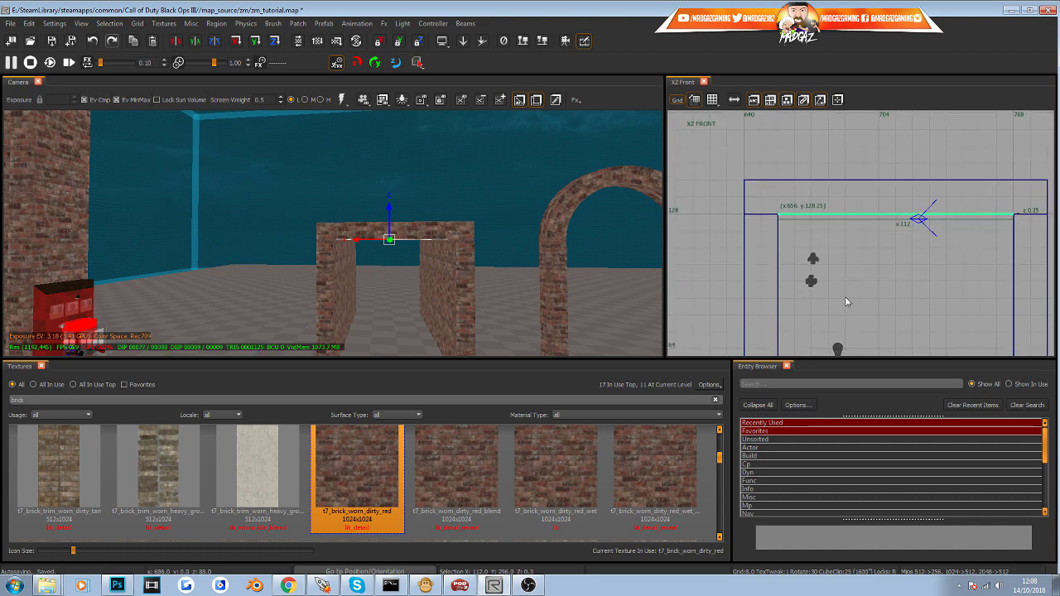
key("v")
scroll(851, 299, "down", 2)
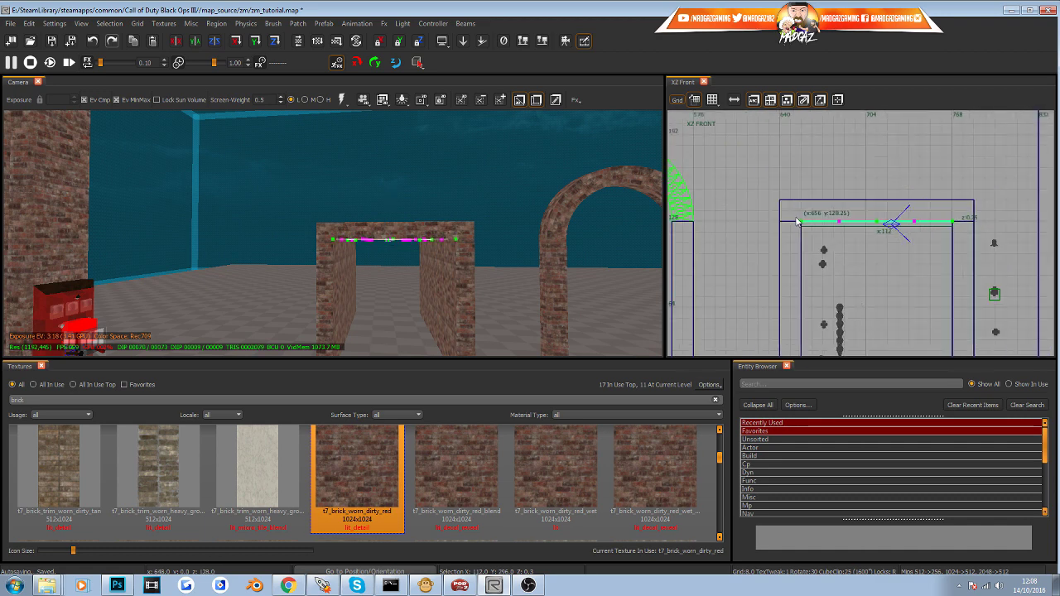
left_click_drag(785, 201, 832, 277)
left_click_drag(800, 224, 801, 265)
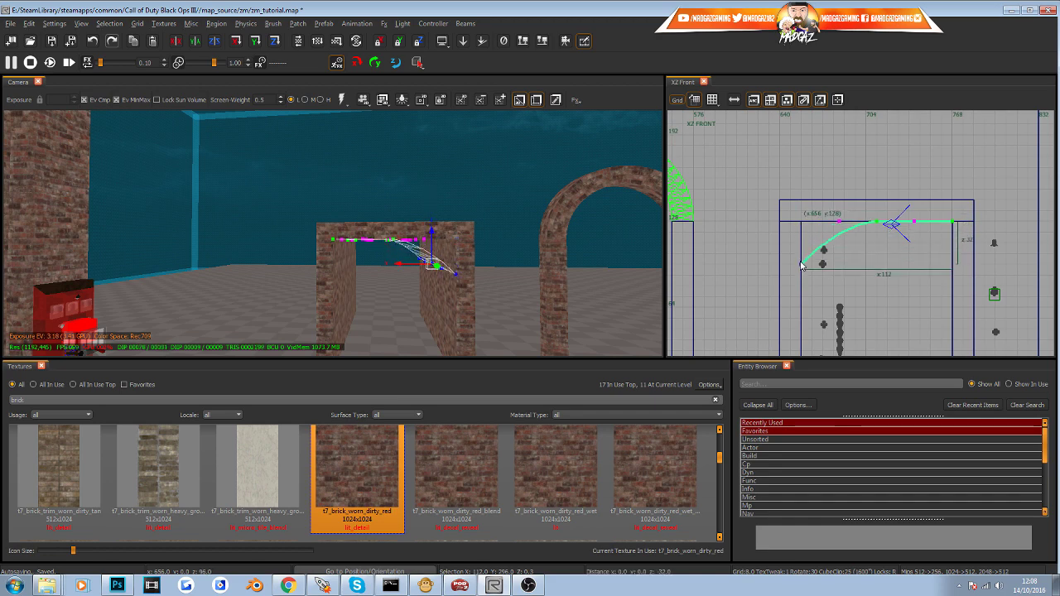
Lower the curve patch's right edge vertices 32 units to match the opposite side, and deselect them.
key("Escape")
left_click(952, 222)
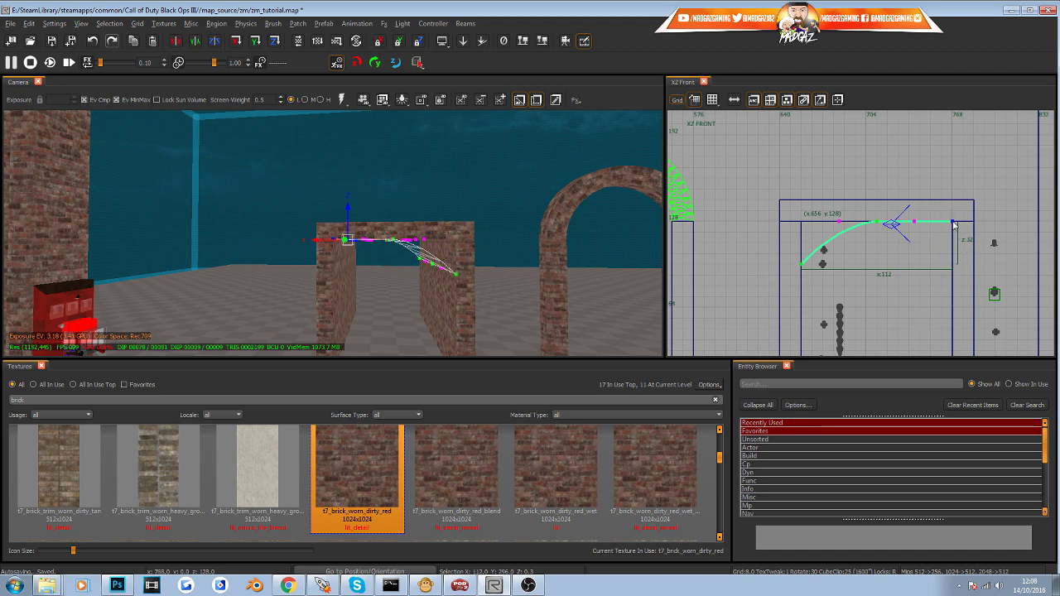
left_click_drag(952, 222, 952, 267)
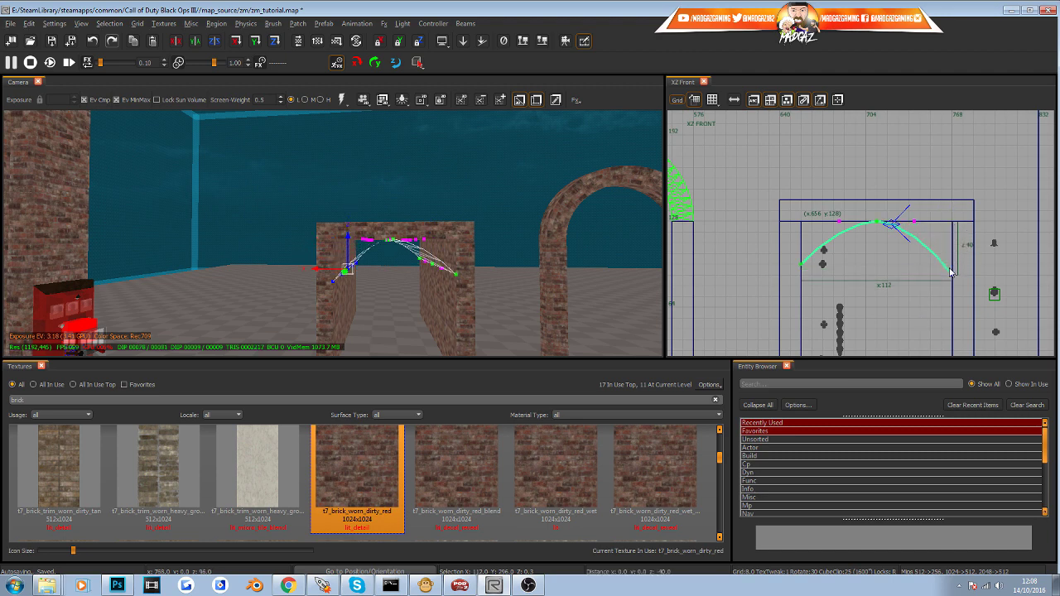
key("Escape")
Shift the patch's left intermediate control vertices outward onto the left wall line, using a grid size of 4.
left_click(839, 222)
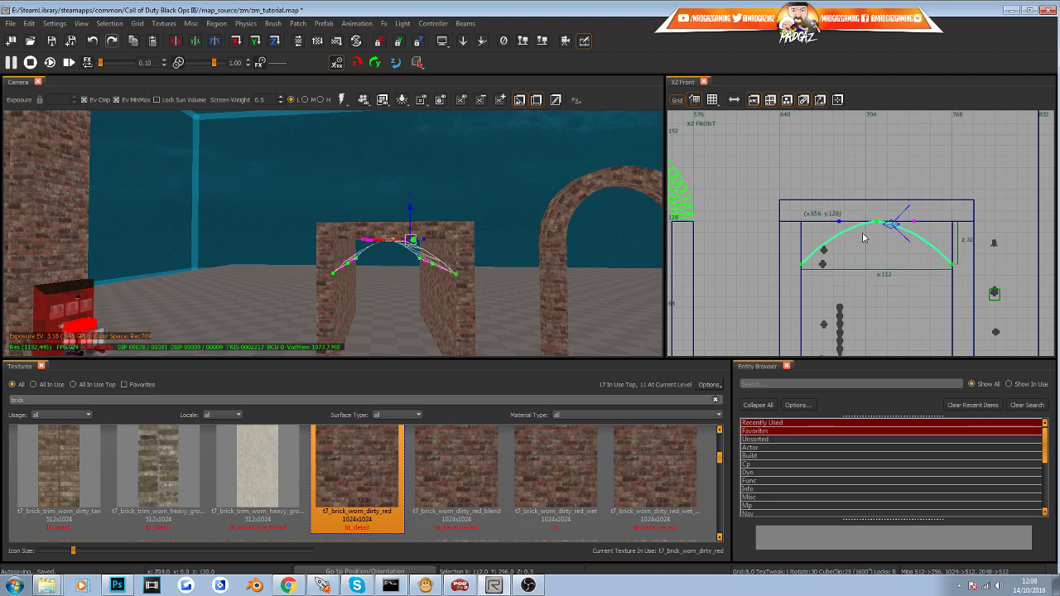
left_click_drag(840, 225, 805, 226)
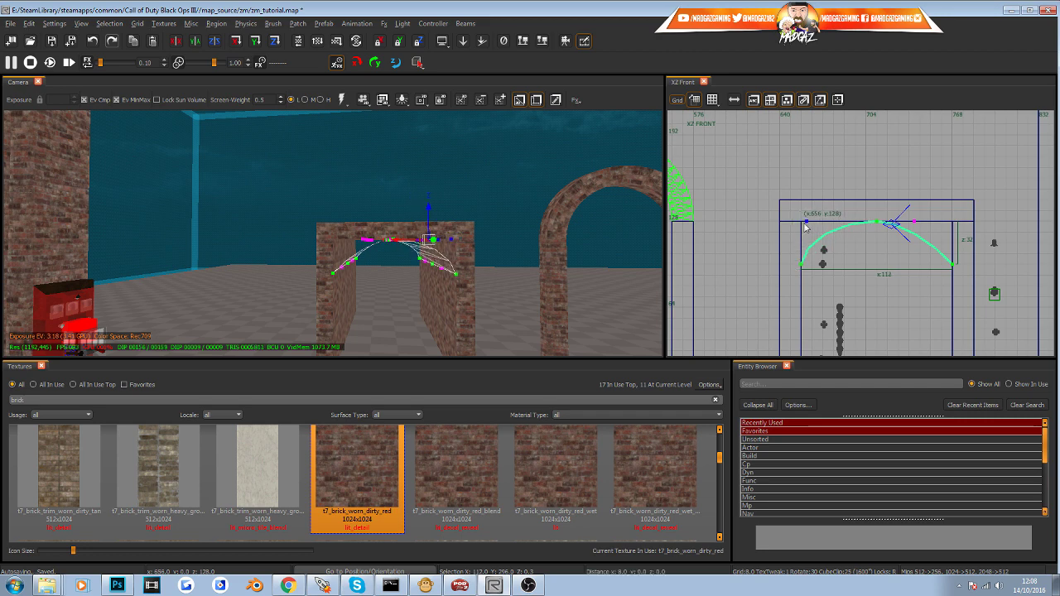
left_click(713, 99)
left_click(723, 157)
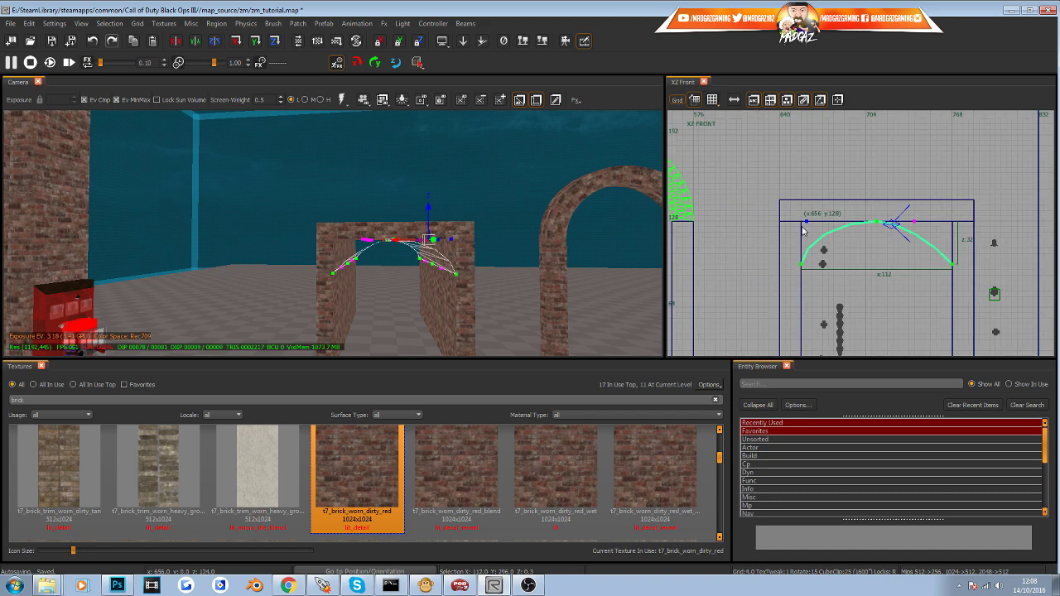
left_click_drag(807, 224, 803, 225)
Shift the patch's right intermediate control vertices outward onto the right wall line, and set the grid size to 8.
left_click(914, 223)
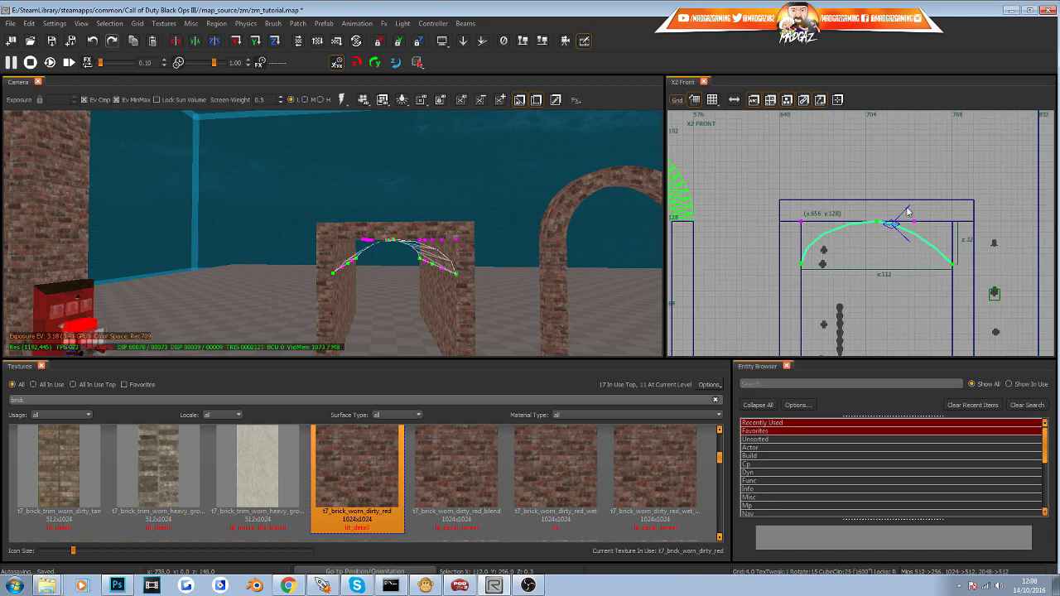
left_click_drag(914, 224, 955, 226)
left_click(713, 99)
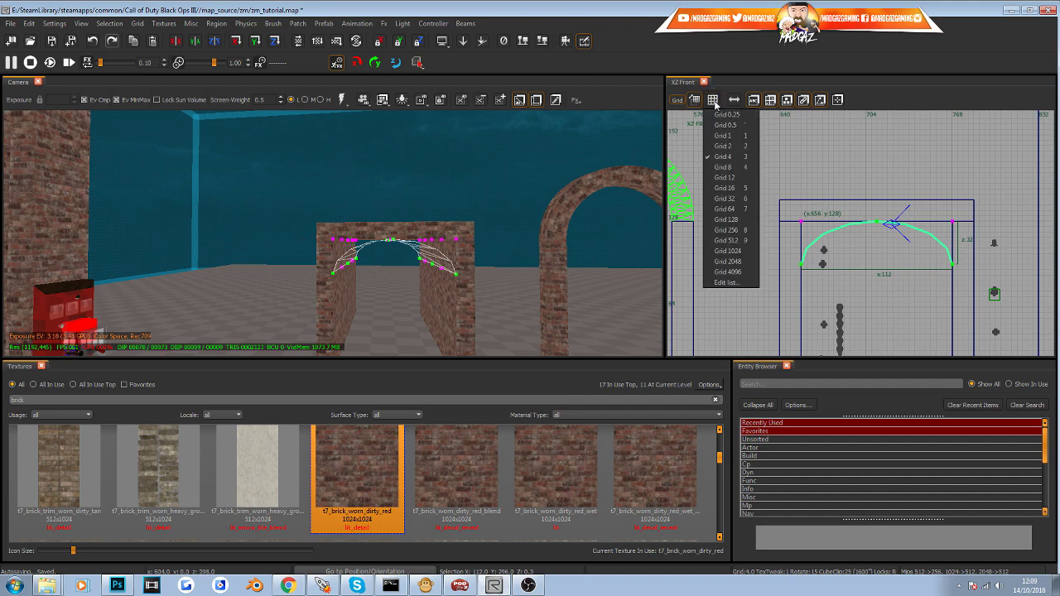
left_click(724, 171)
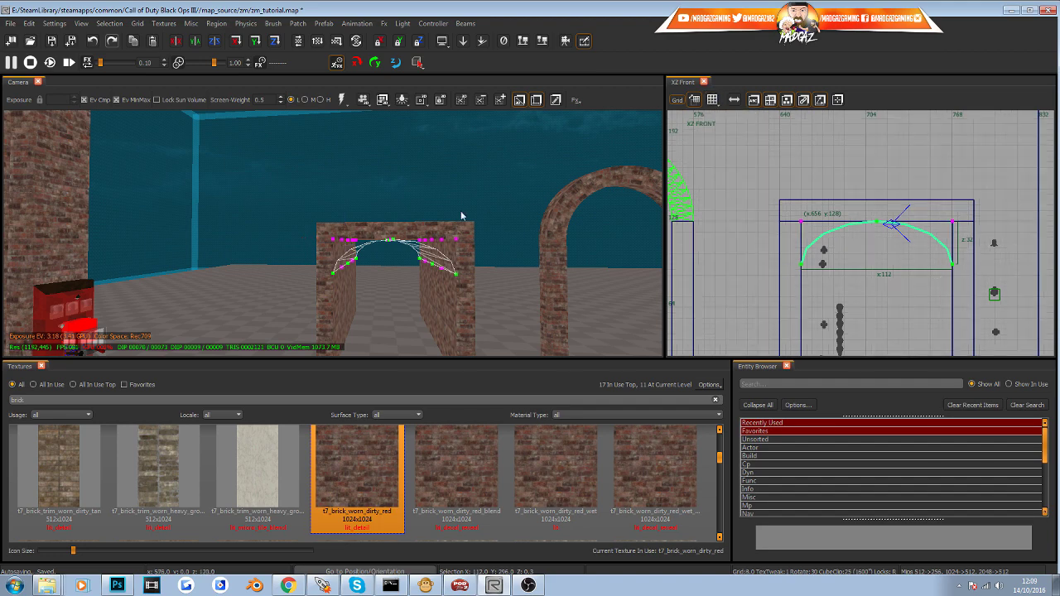
Increase the curve patch's subdivision so the arched ceiling has a smoother outline.
mouse_move(457, 262)
right_mouse_down()
mouse_move(447, 262)
mouse_move(460, 253)
mouse_move(441, 249)
mouse_move(459, 250)
right_mouse_up()
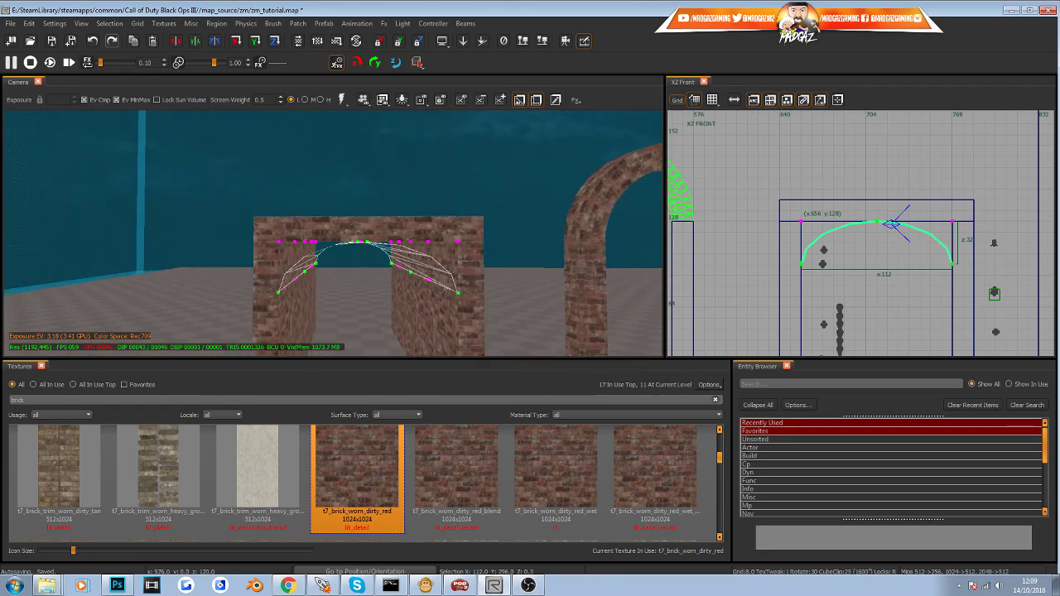
right_click_drag(369, 217, 465, 267)
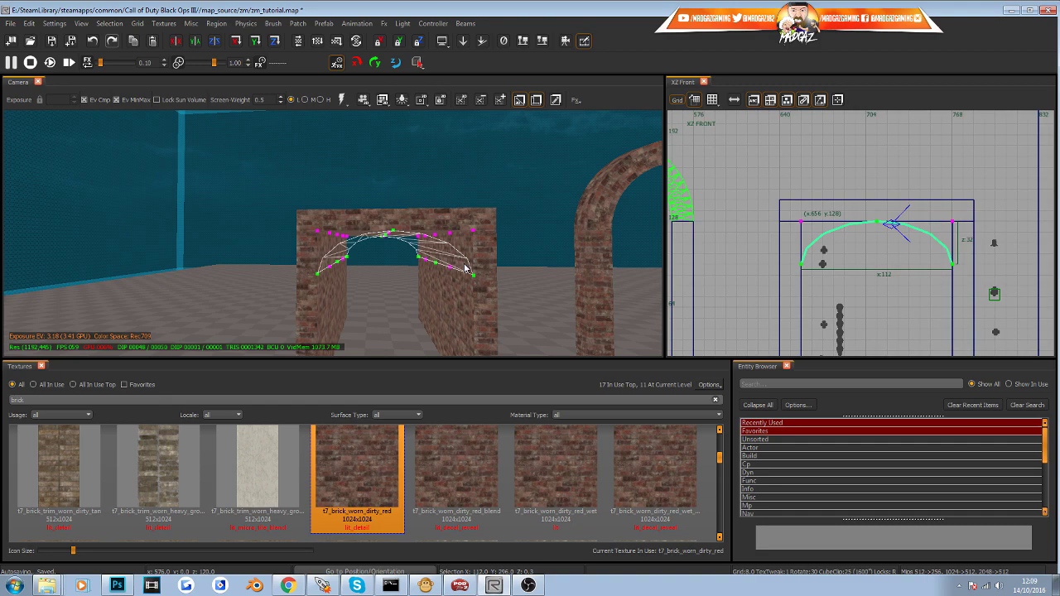
key("ctrl+bracketright")
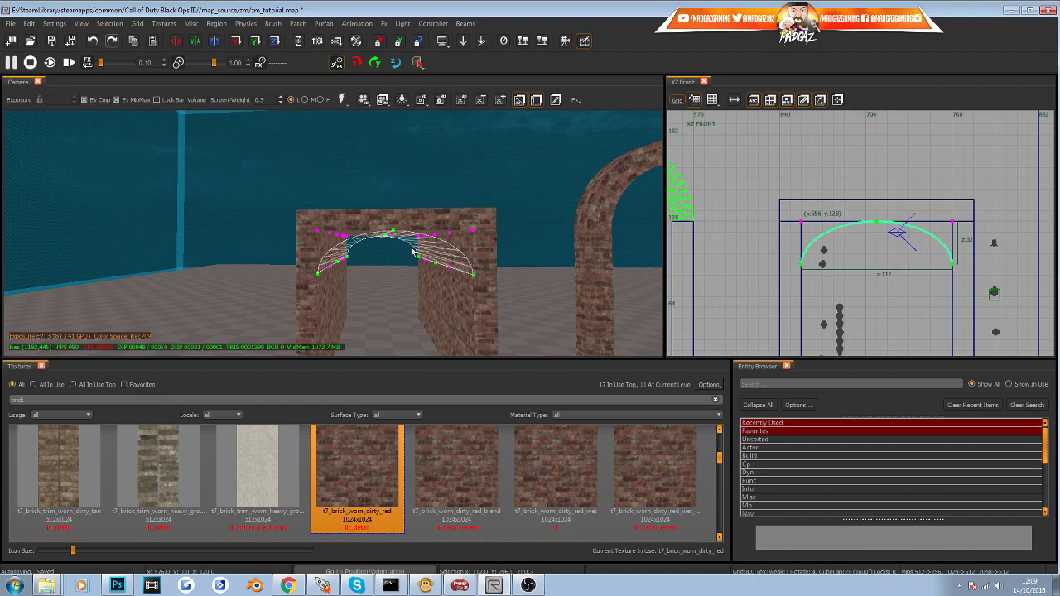
Invert the curve patch so its textured side faces down into the corridor, and deselect it.
mouse_move(431, 263)
right_mouse_down()
mouse_move(424, 223)
mouse_move(439, 217)
mouse_move(414, 229)
mouse_move(410, 217)
mouse_move(412, 229)
mouse_move(414, 209)
mouse_move(423, 265)
right_mouse_up()
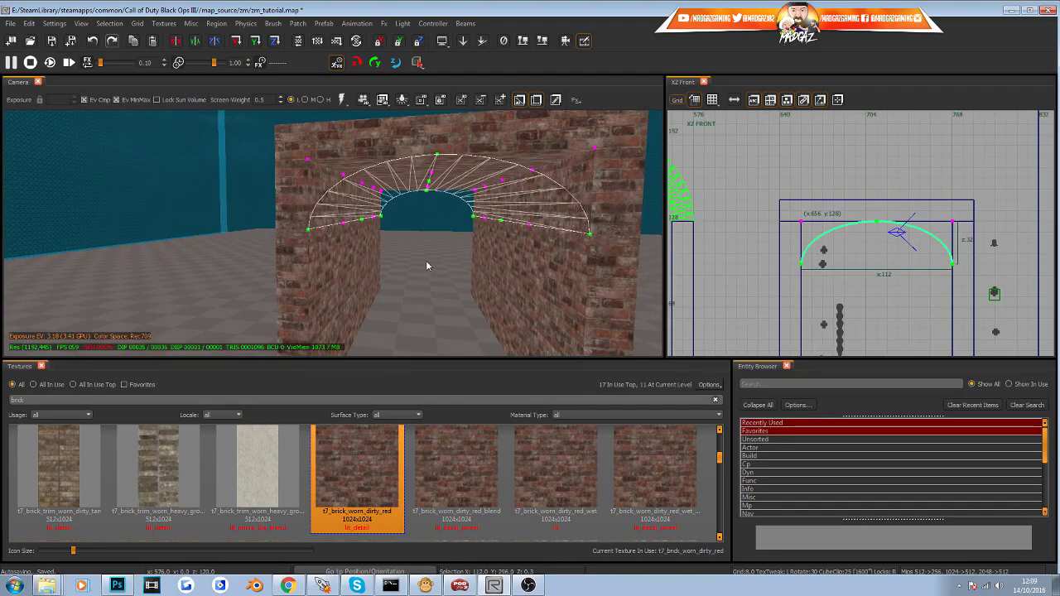
key("ctrl+i")
right_click_drag(443, 282, 445, 265)
key("Escape")
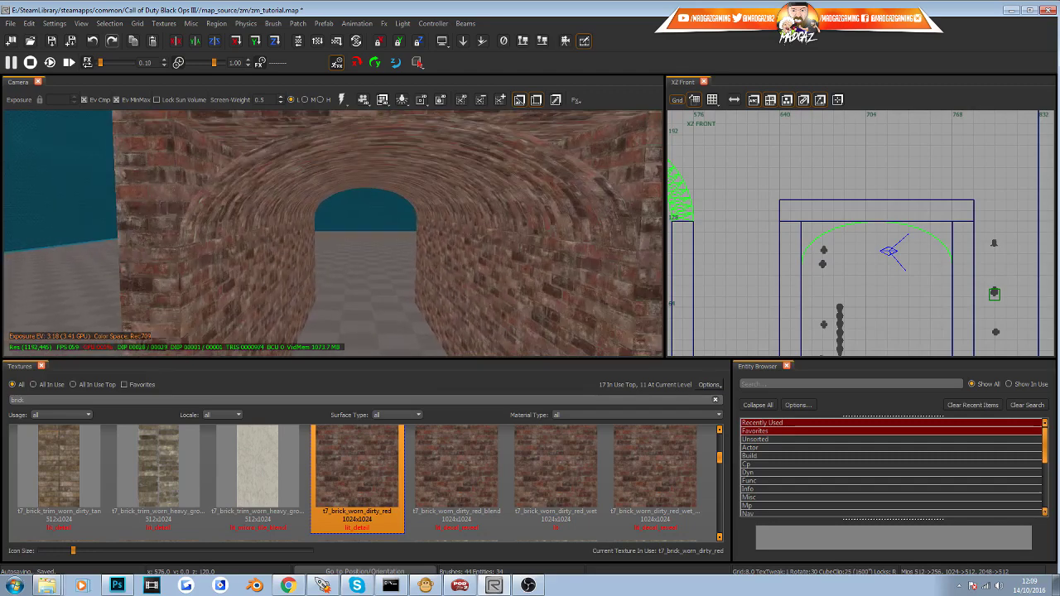
Apply natural patch texturing to the arched ceiling's brick surface, and deselect it.
left_click(449, 169, "shift")
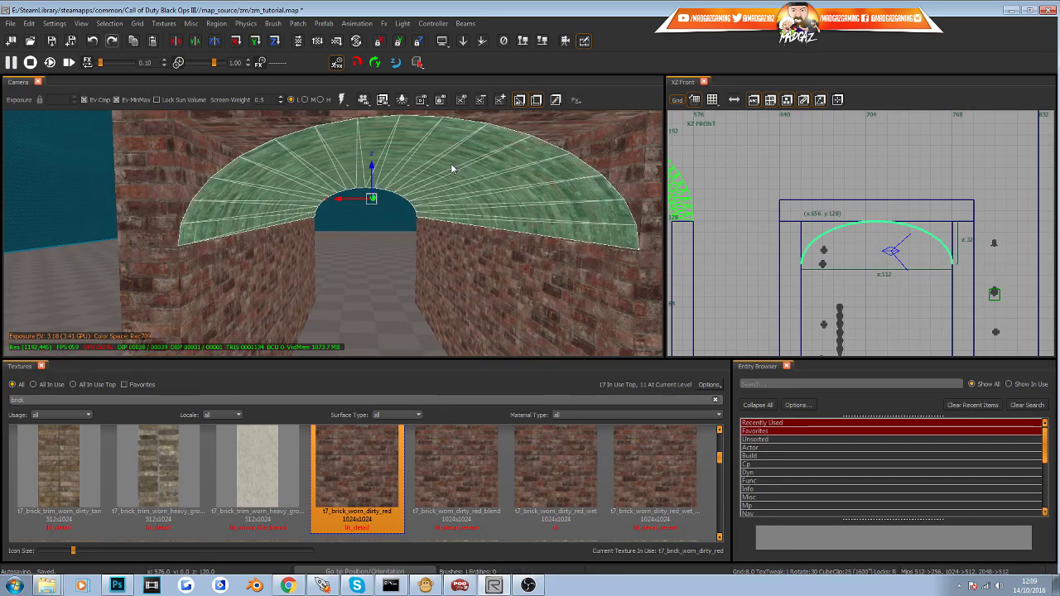
key("s")
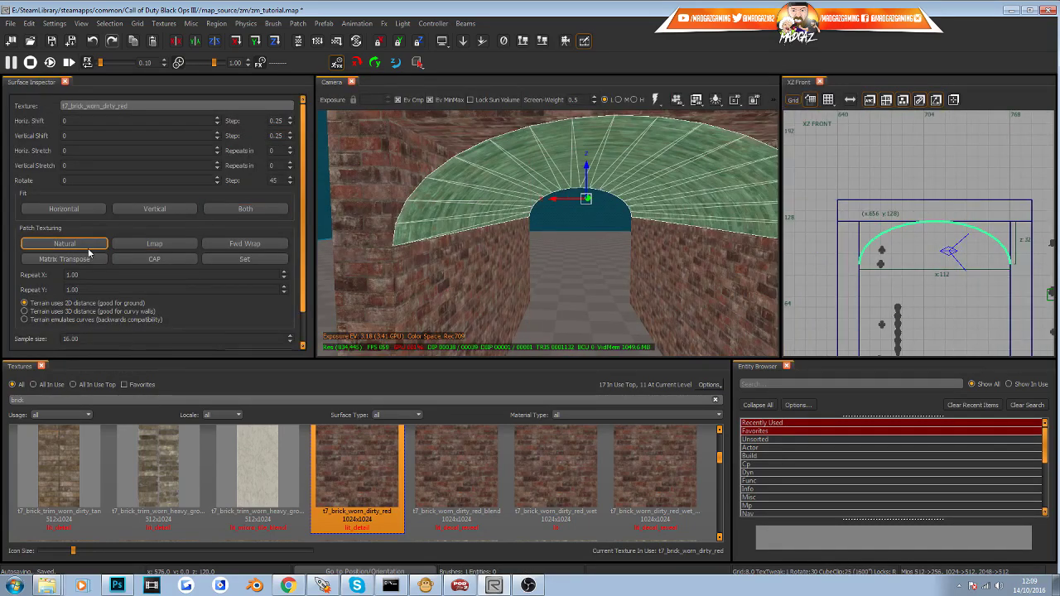
left_click(89, 248)
key("Escape")
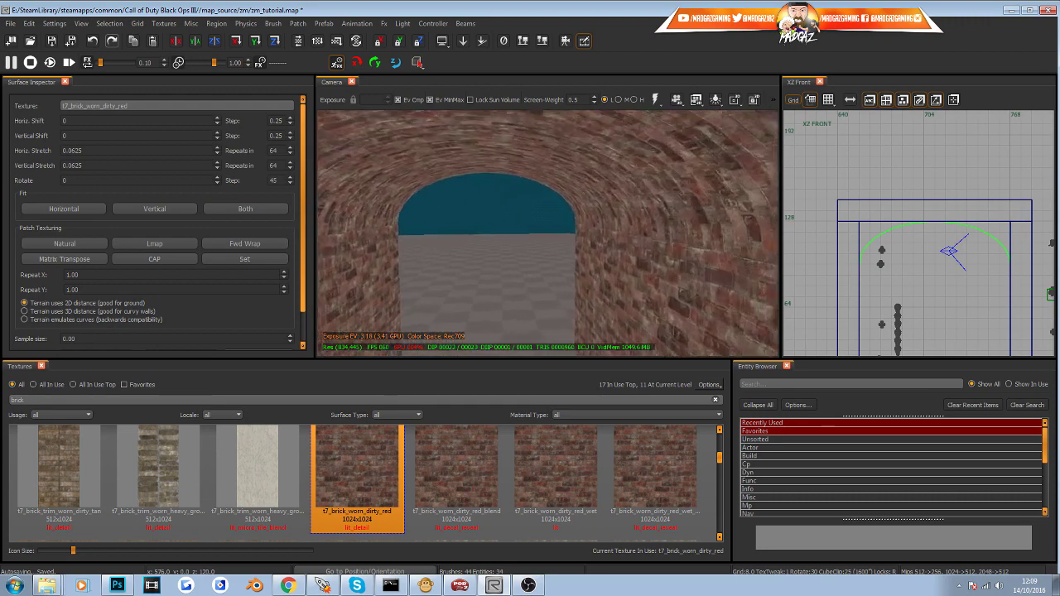